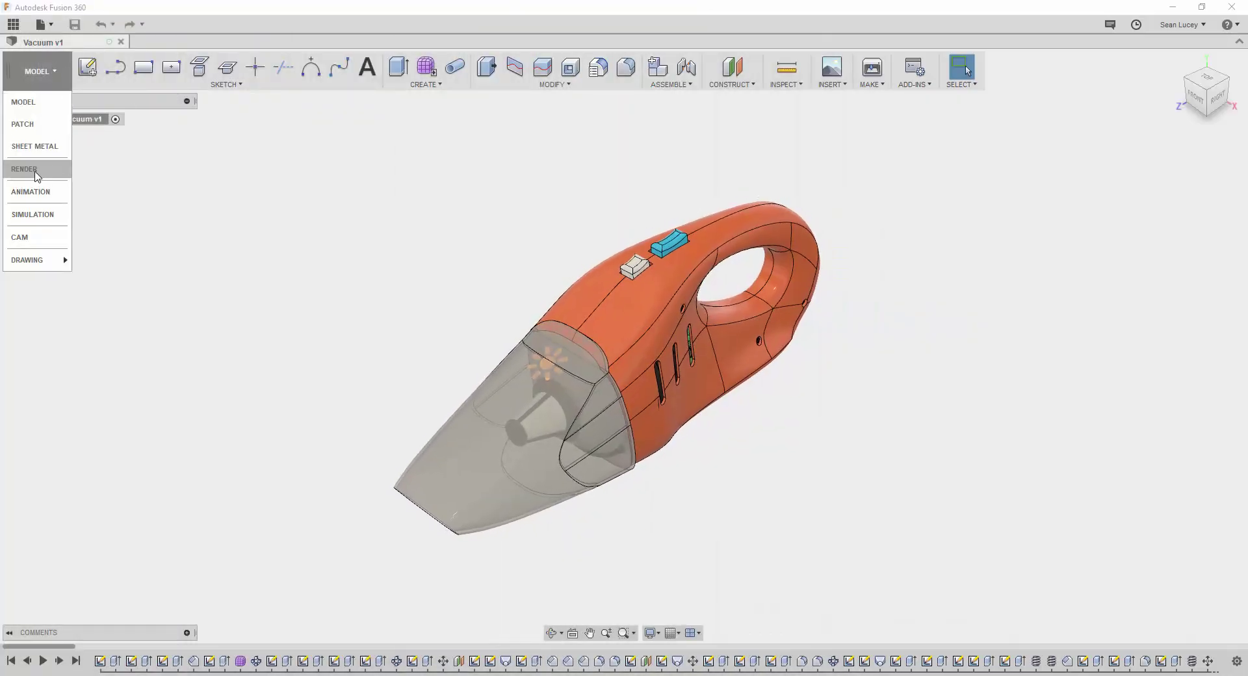
In the Render workspace, replace Sharp Highlights with the Photobooth environment and set exposure to 10.0 EV
click(37, 171)
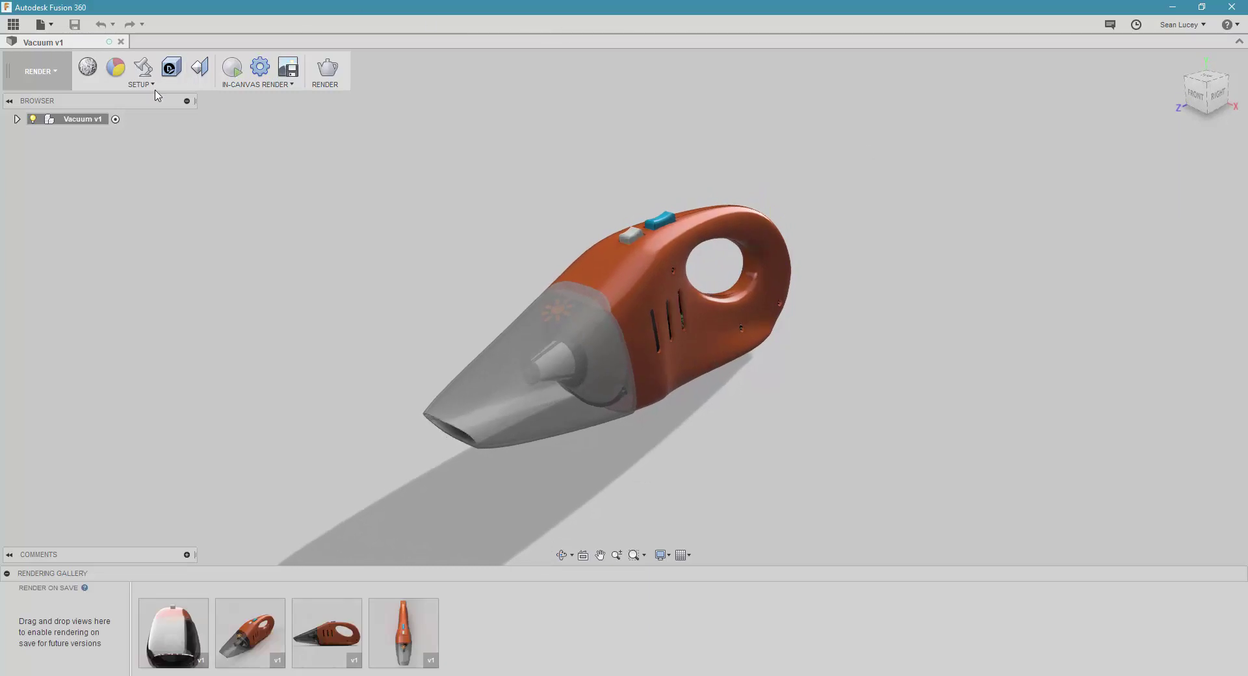
click(143, 66)
drag(940, 147, 947, 76)
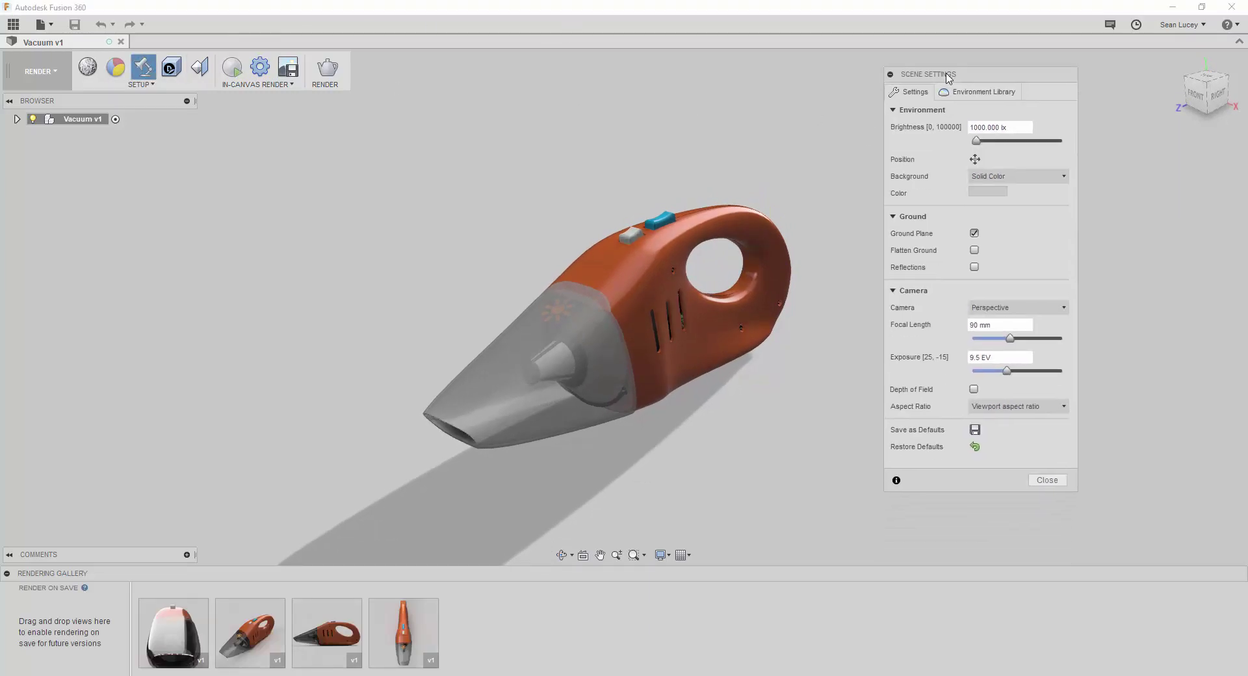
click(992, 99)
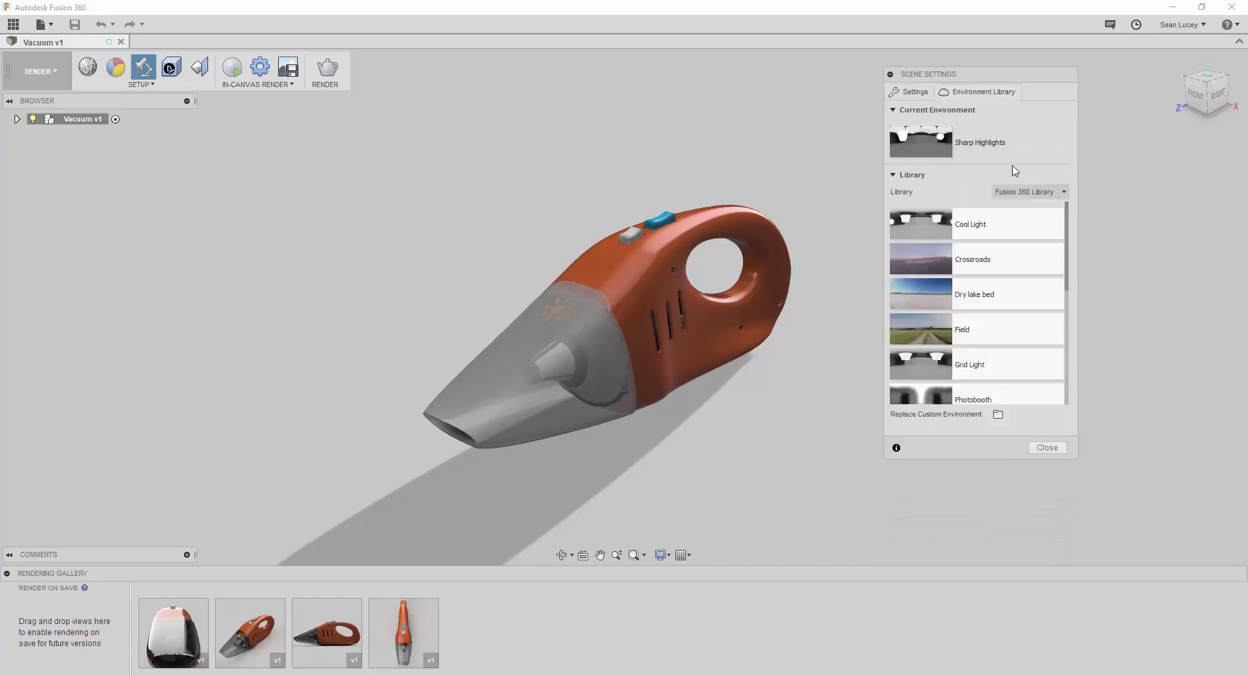
scroll(969, 214, down, 2)
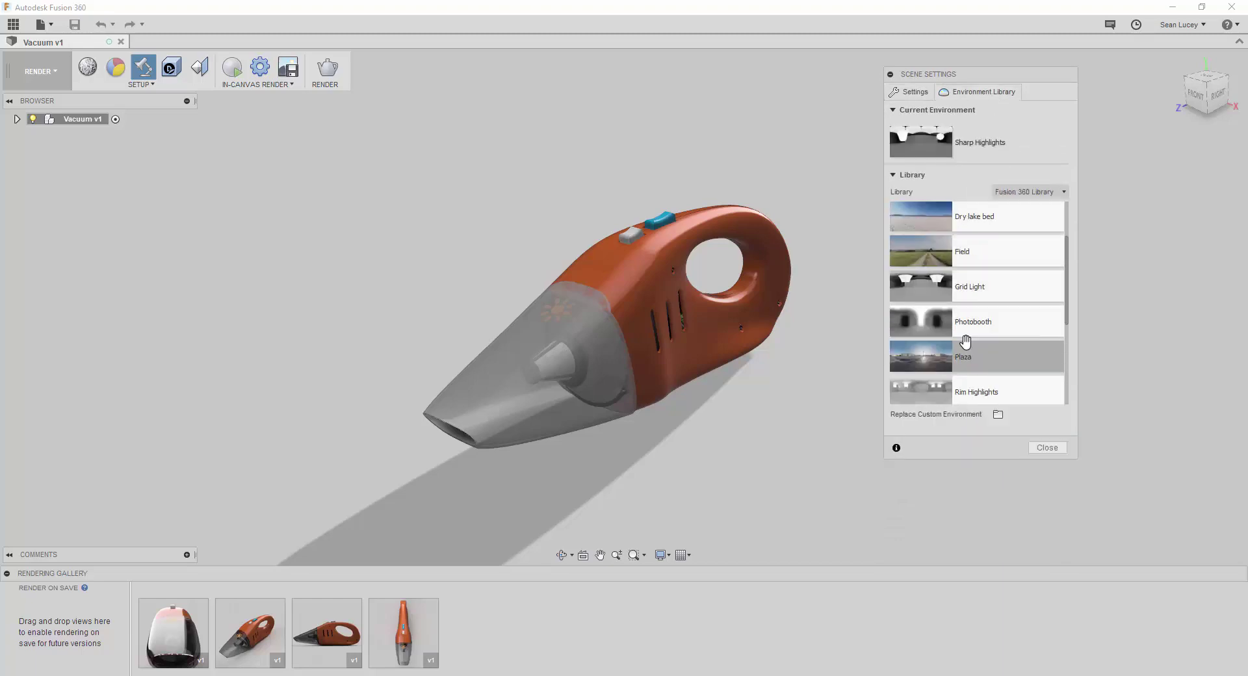
drag(972, 325, 764, 247)
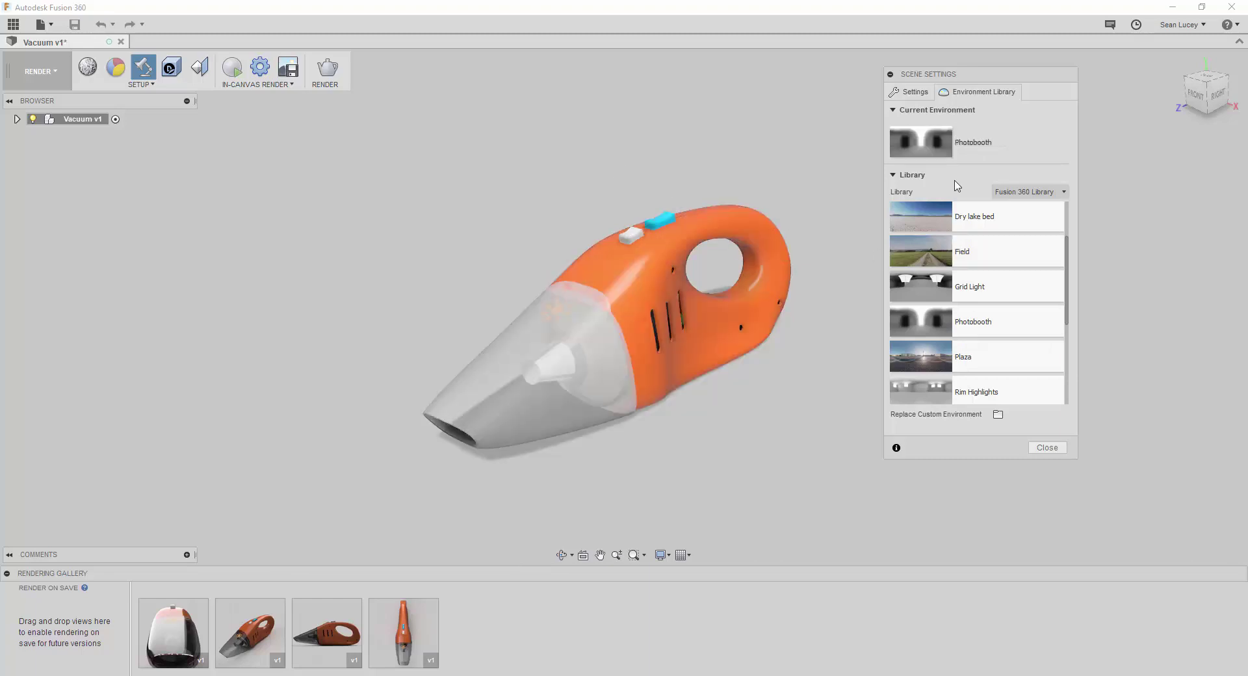
click(921, 95)
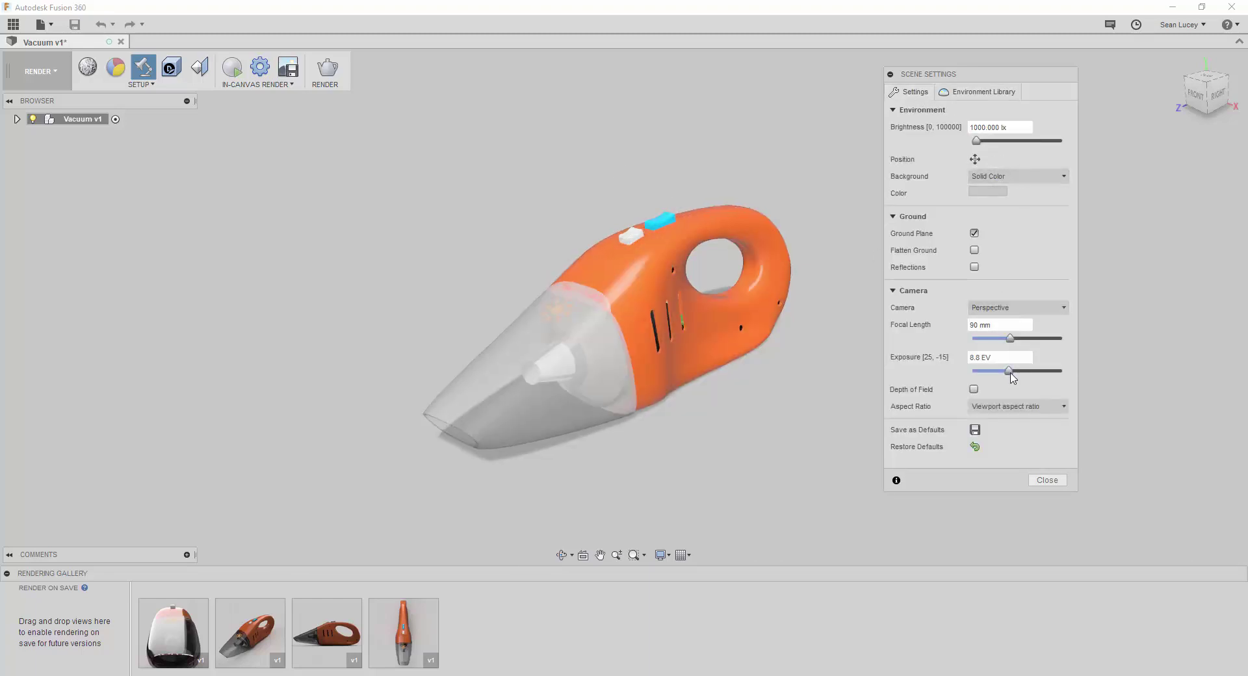
drag(1009, 371, 1006, 371)
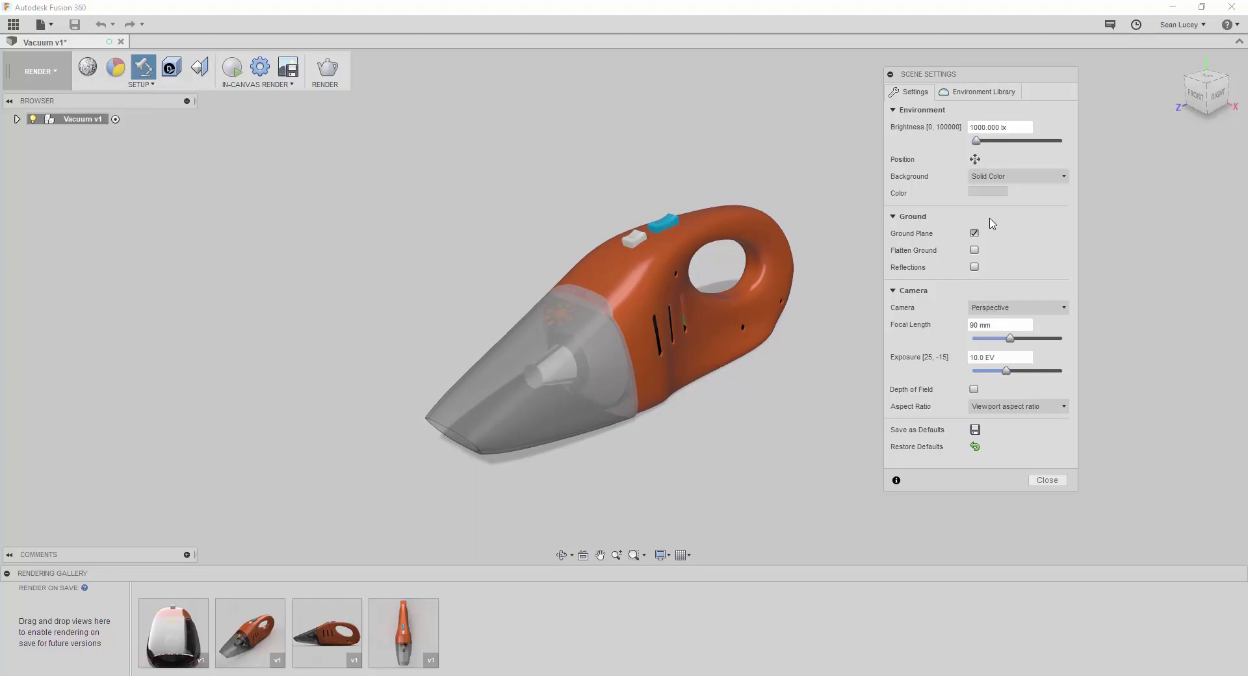
Set the background to Environment and turn on depth of field, accepting the ray tracing warning
click(1001, 176)
click(979, 205)
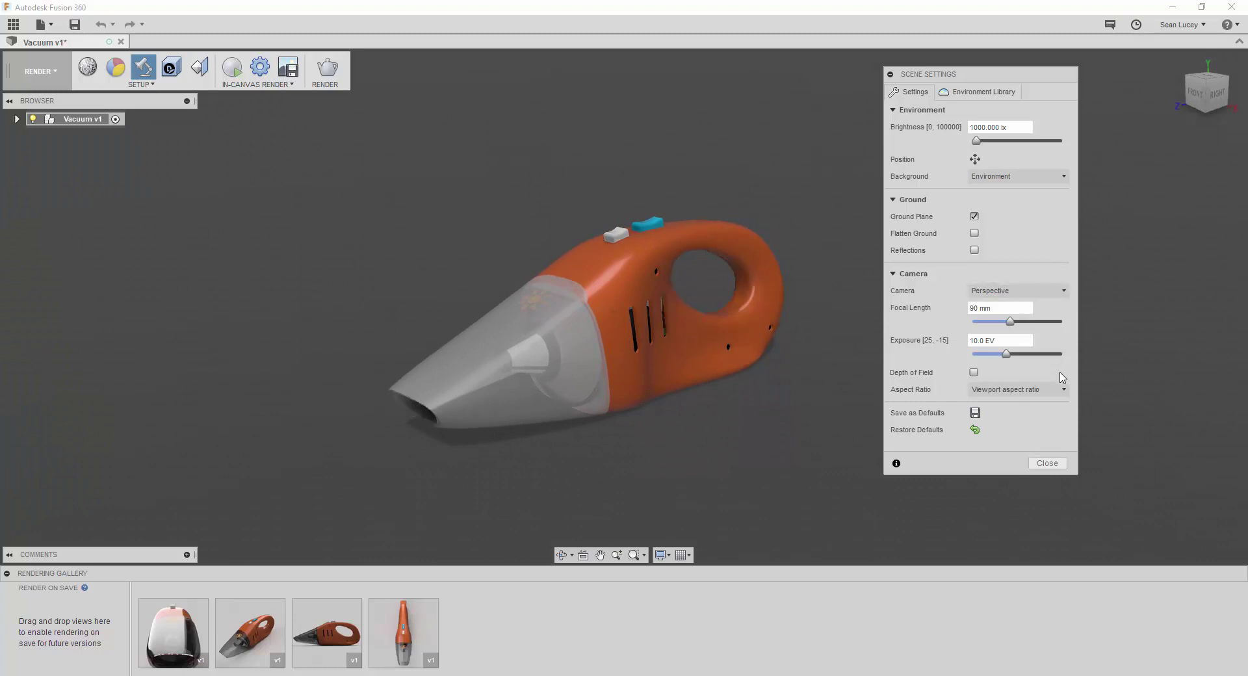
click(974, 372)
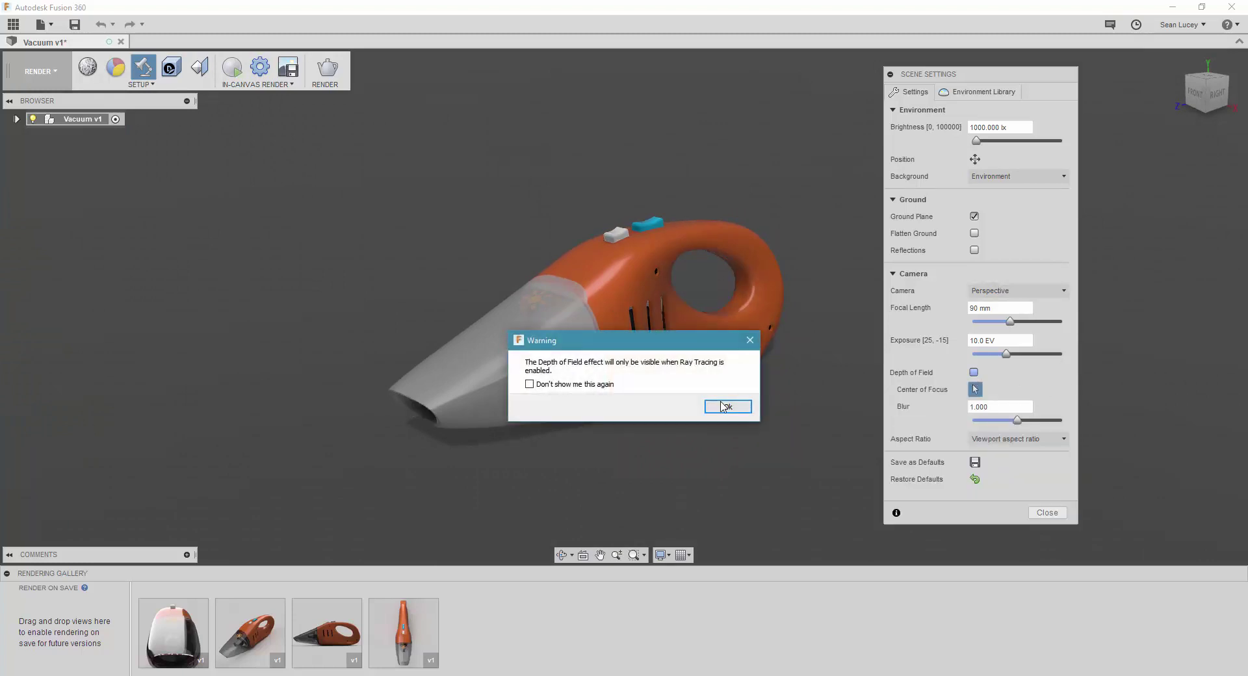
click(732, 407)
Focus depth of field on the vacuum's front with blur 0.5 and shorten the focal length
click(976, 388)
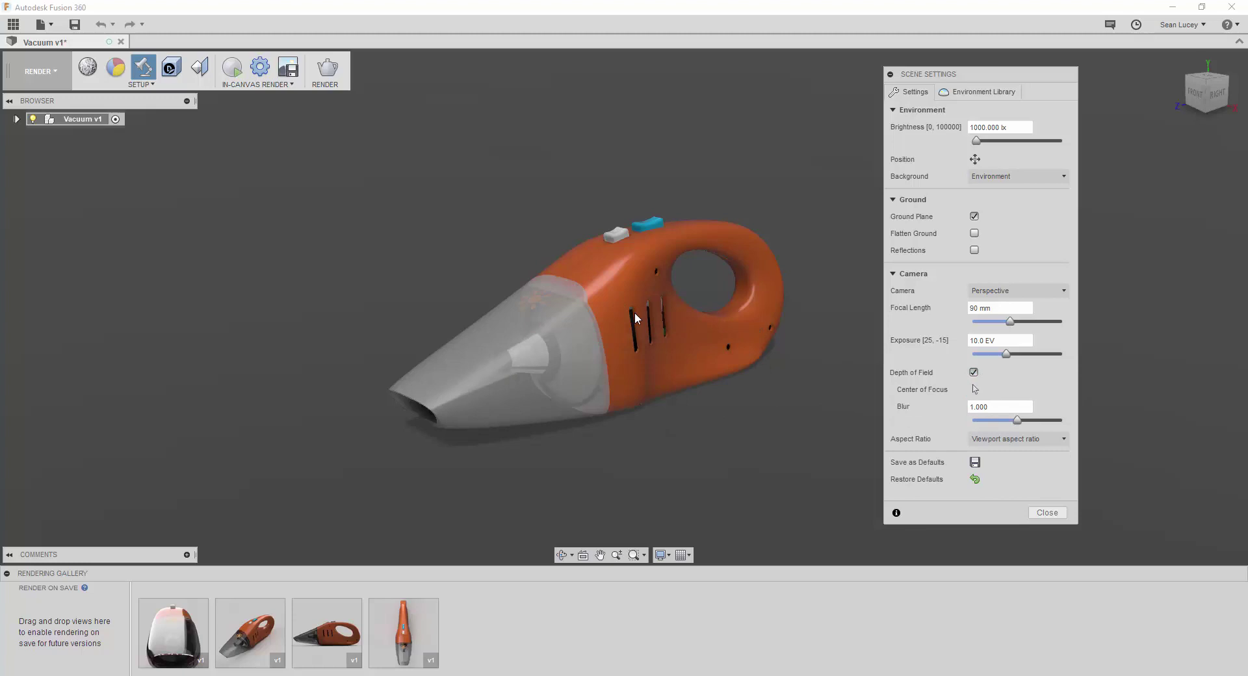
click(559, 339)
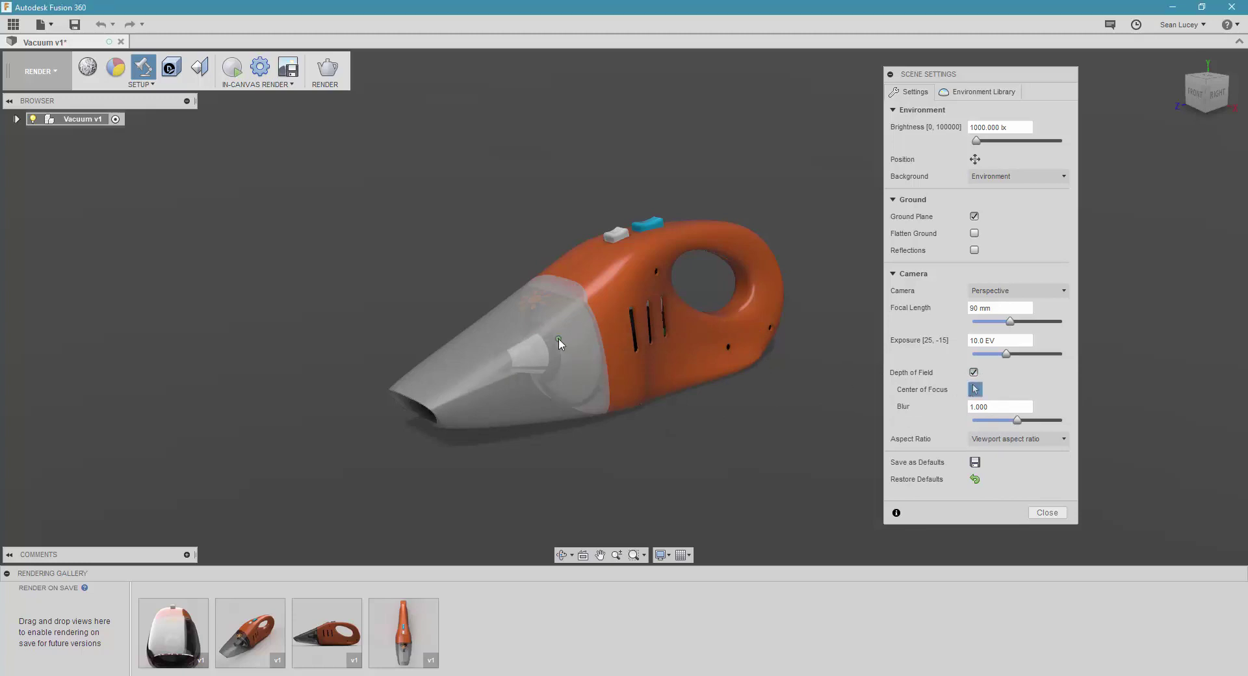
drag(1017, 420, 1006, 421)
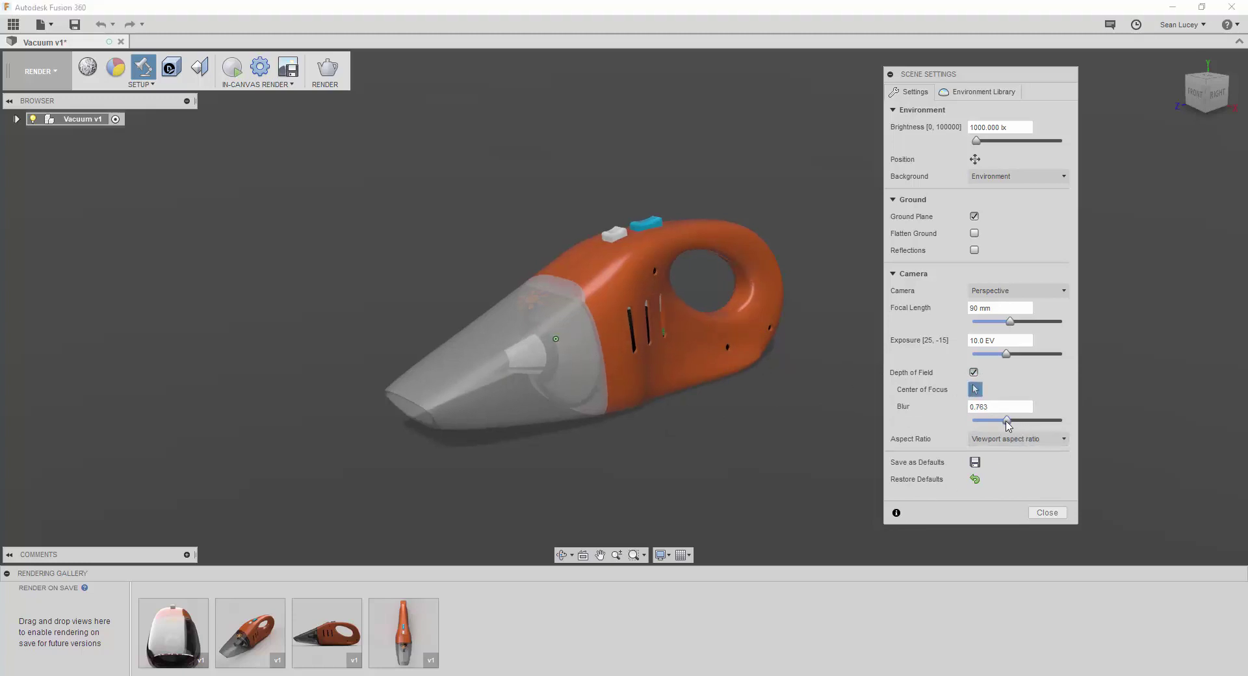
double_click(979, 407)
text(0.5)
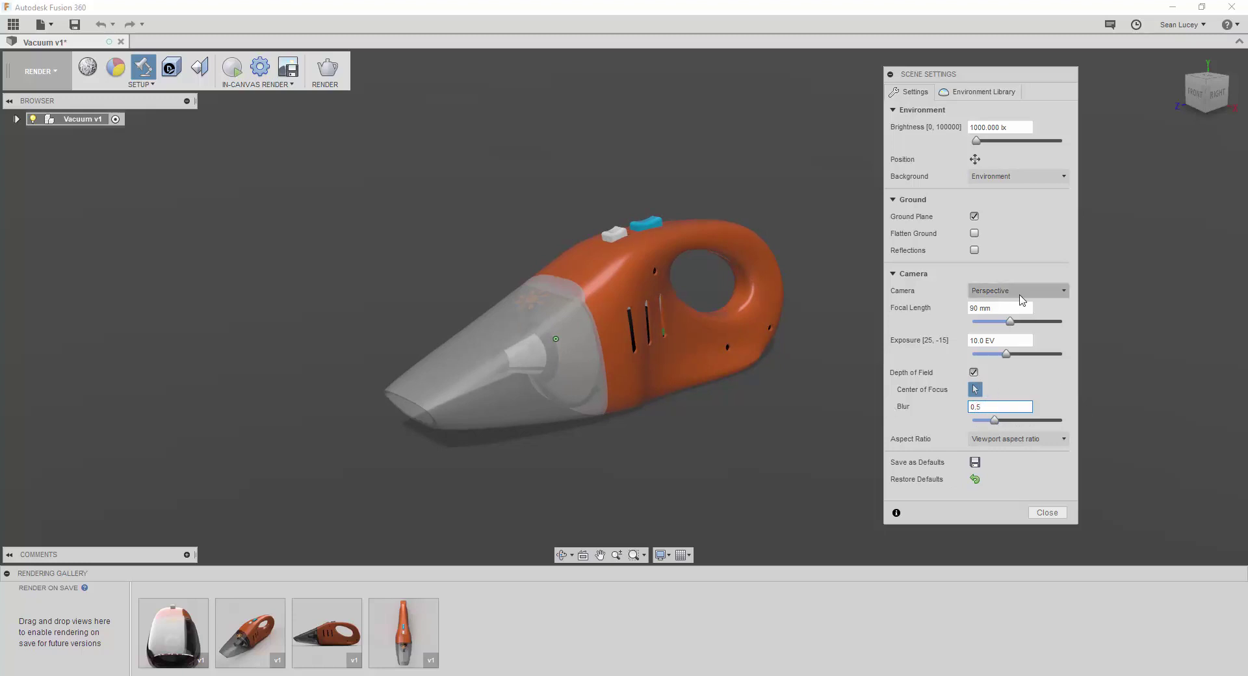
drag(1013, 323, 968, 309)
Enter a 50 mm focal length, enable ground reflections, and accept the in-canvas render settings
text(50)
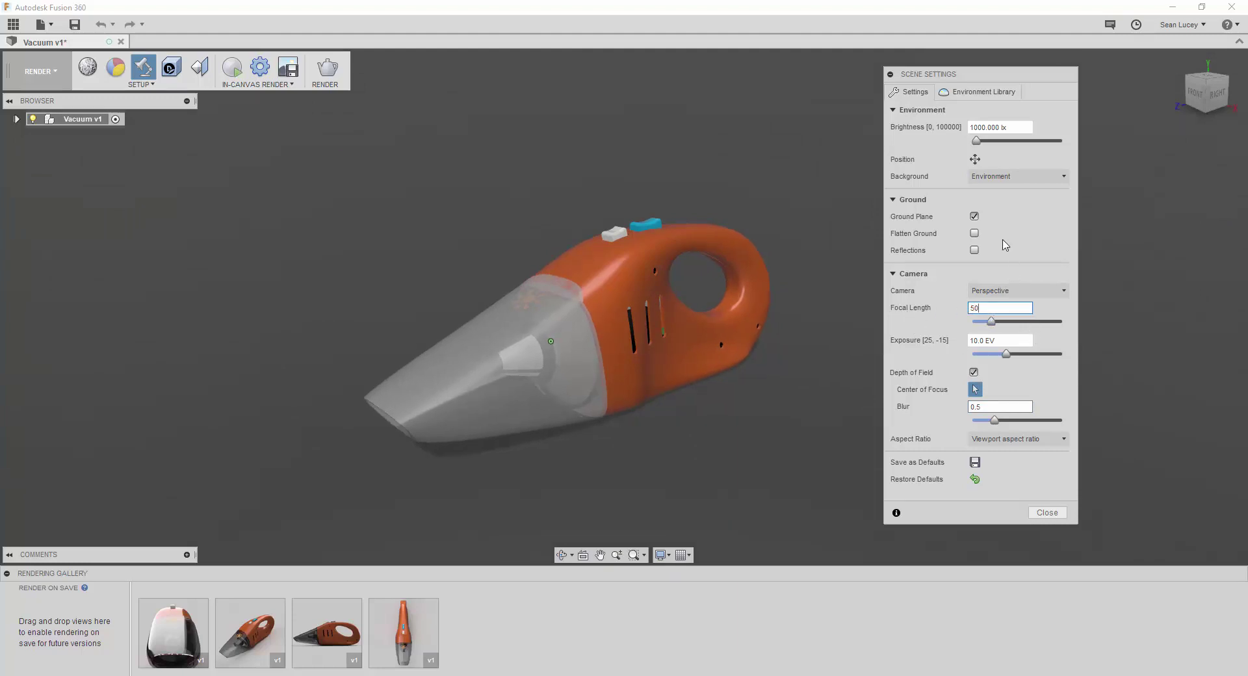
click(974, 250)
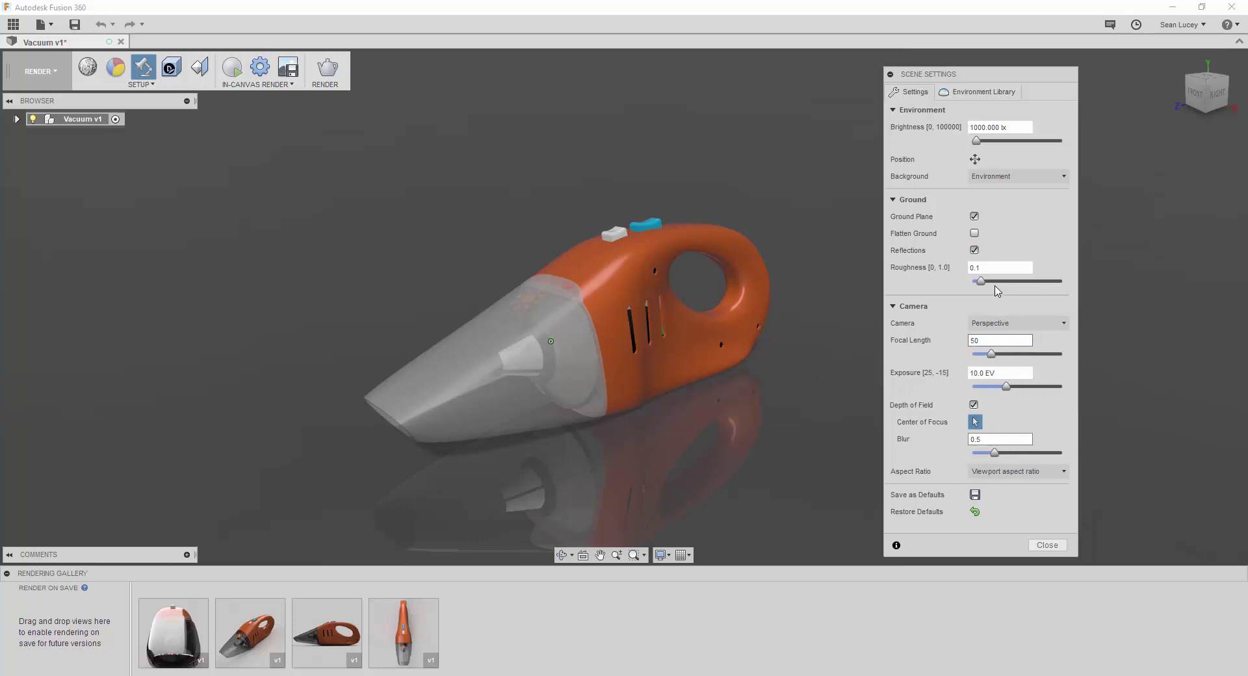
click(260, 67)
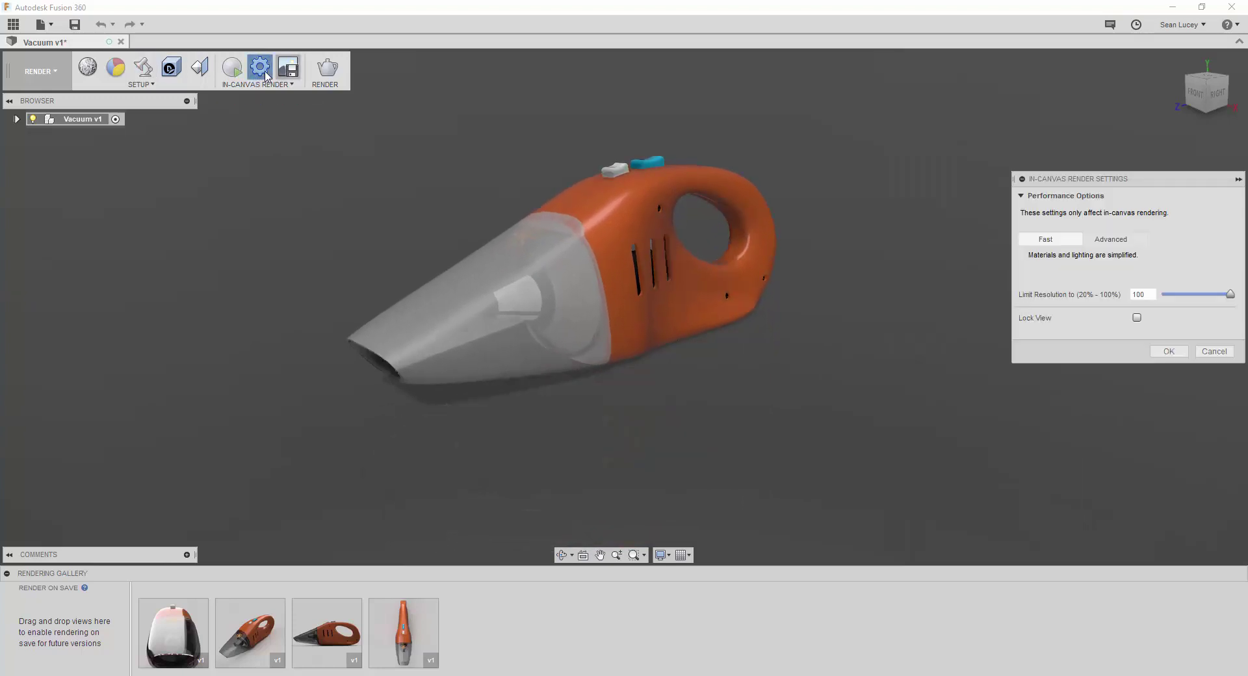
click(1168, 351)
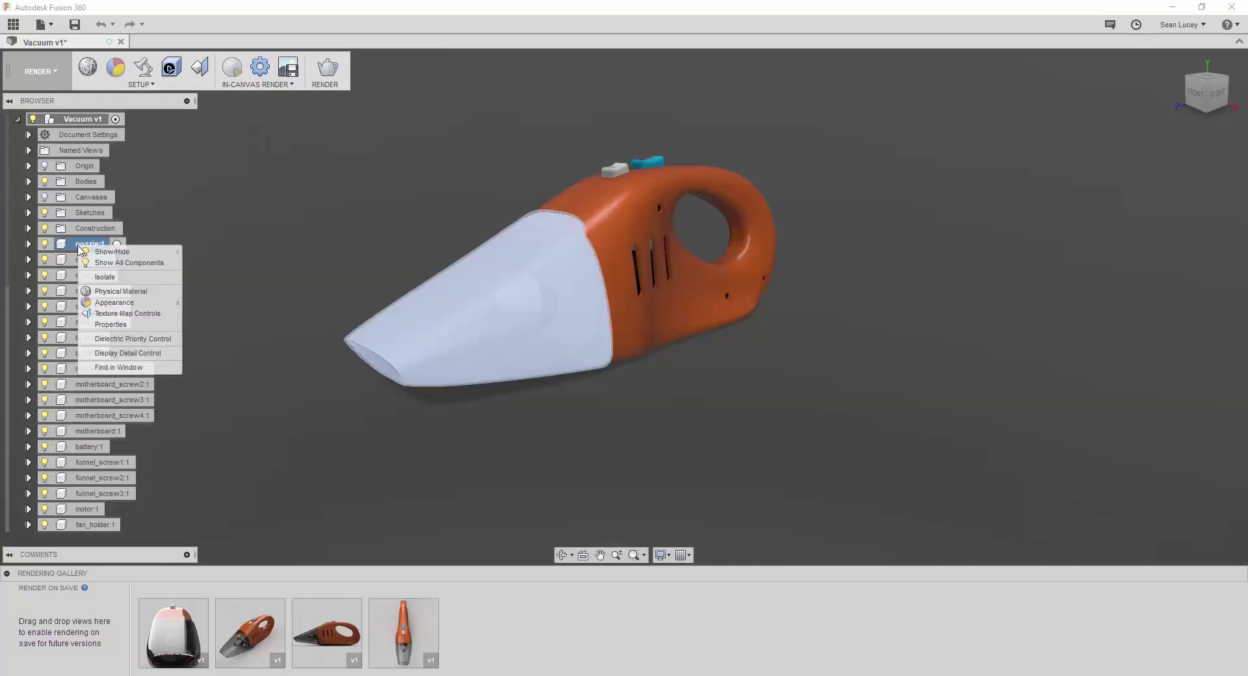
Edit the nozzle's Acrylic (Clear) appearance in the advanced material editor with Advanced Highlight Controls expanded
click(130, 299)
key(a)
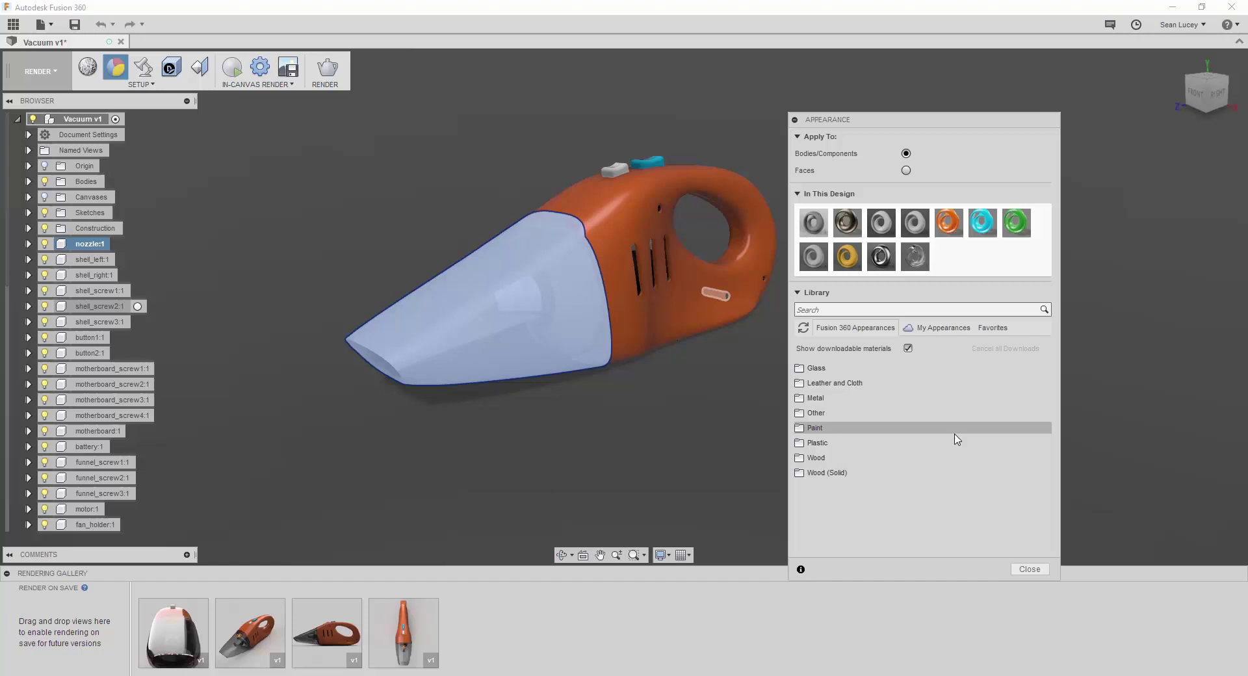
right_click(915, 259)
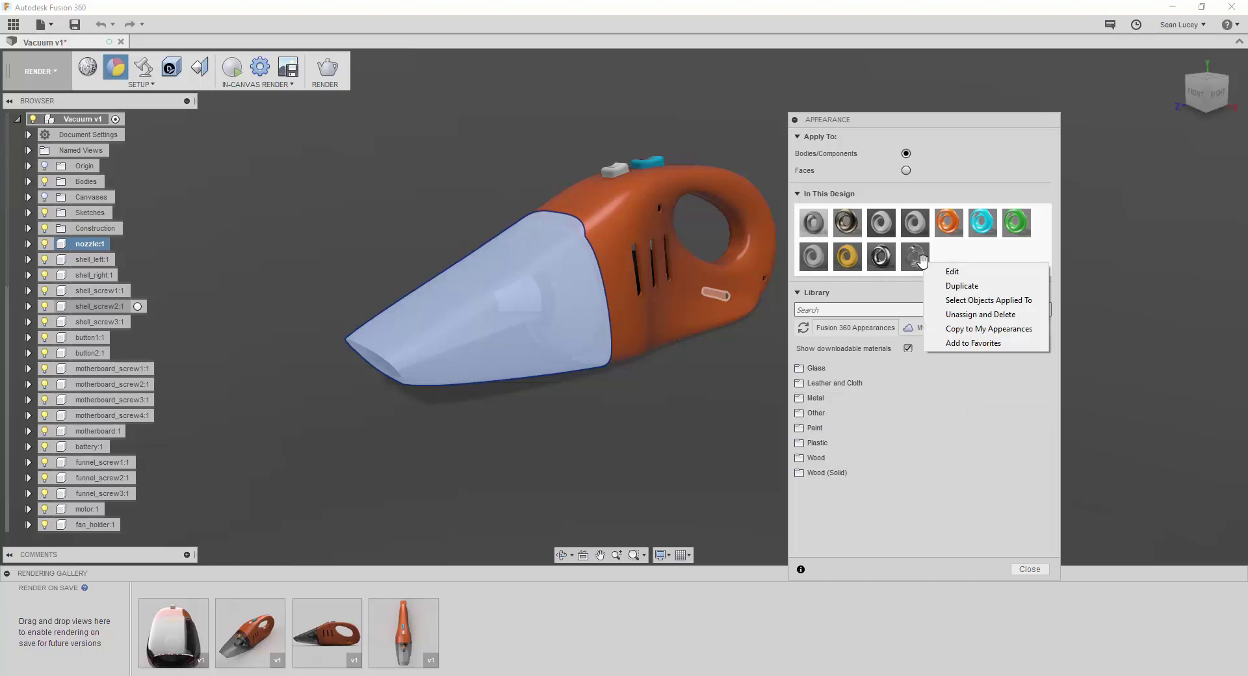
click(935, 268)
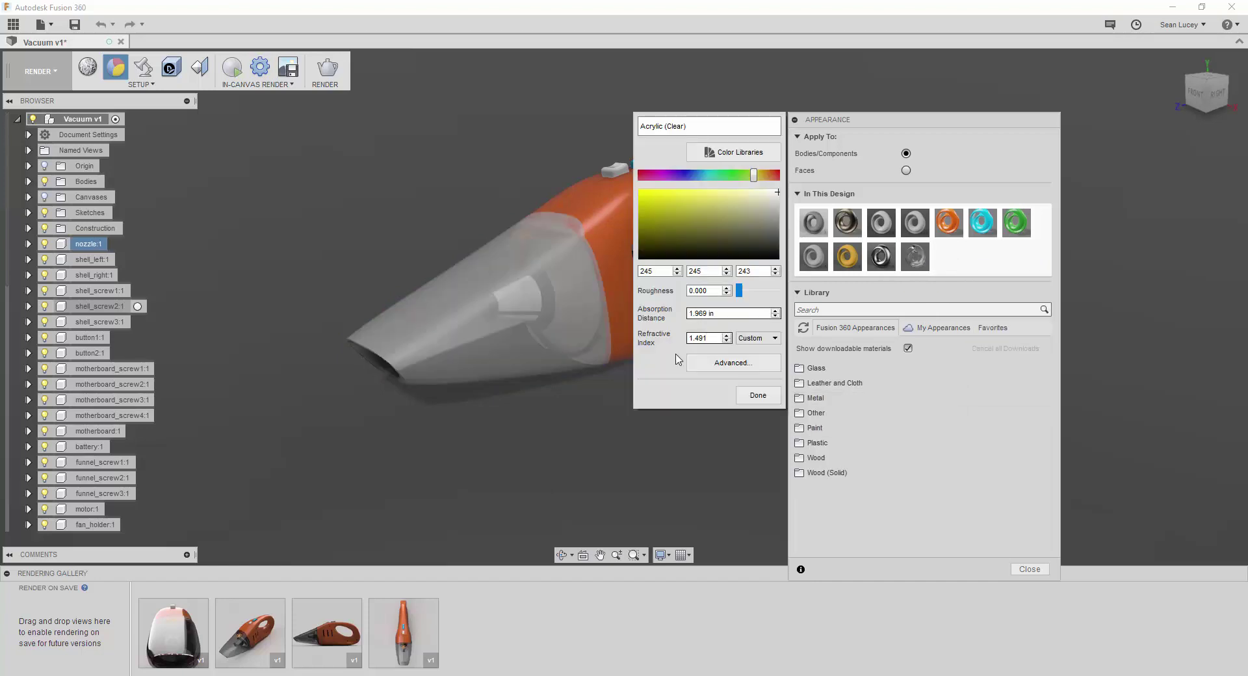
click(734, 363)
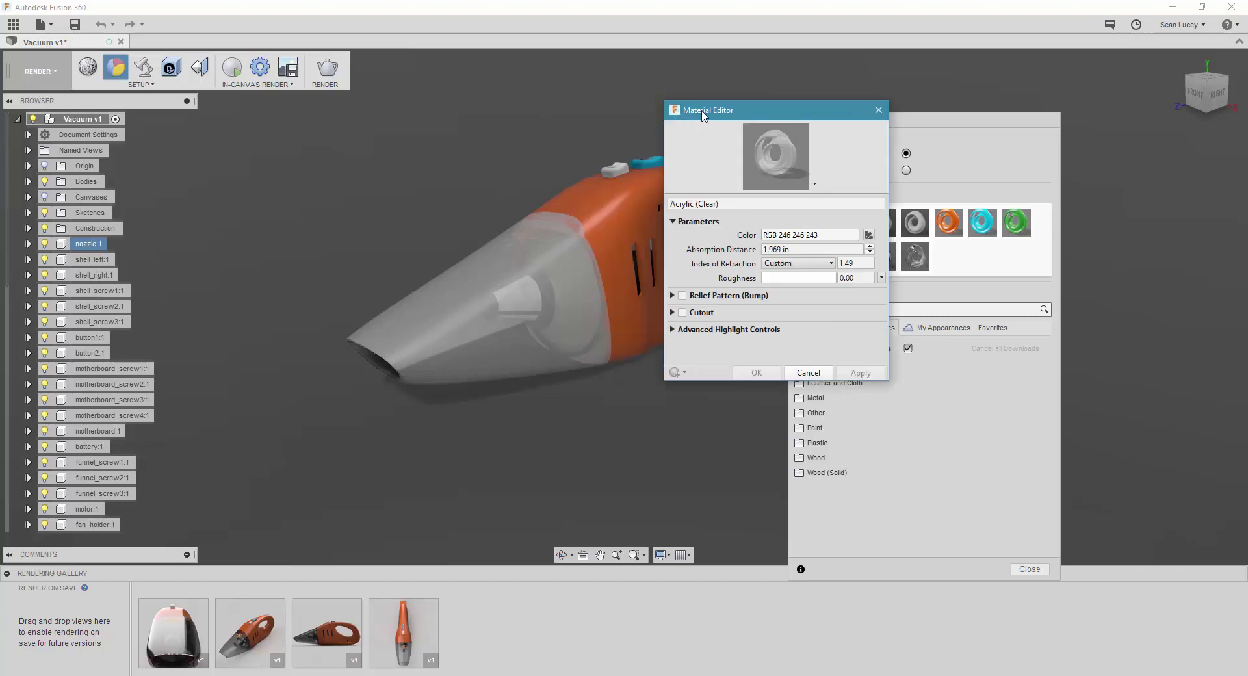
drag(702, 116, 761, 111)
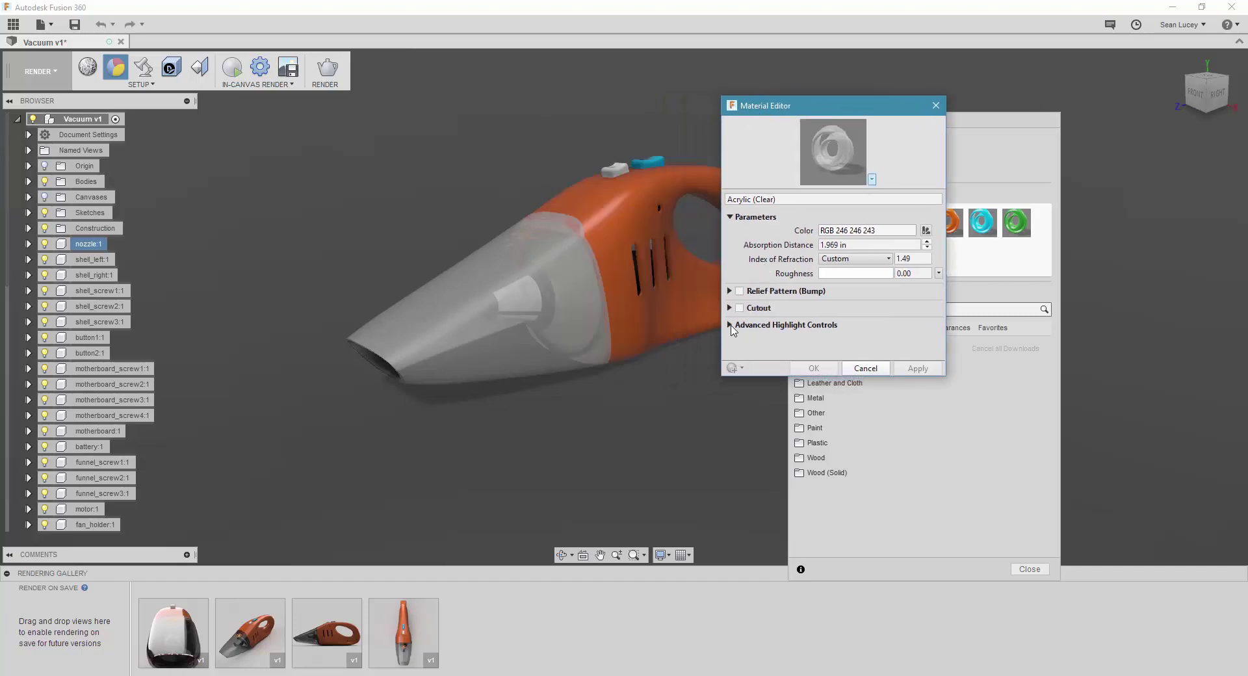
click(731, 325)
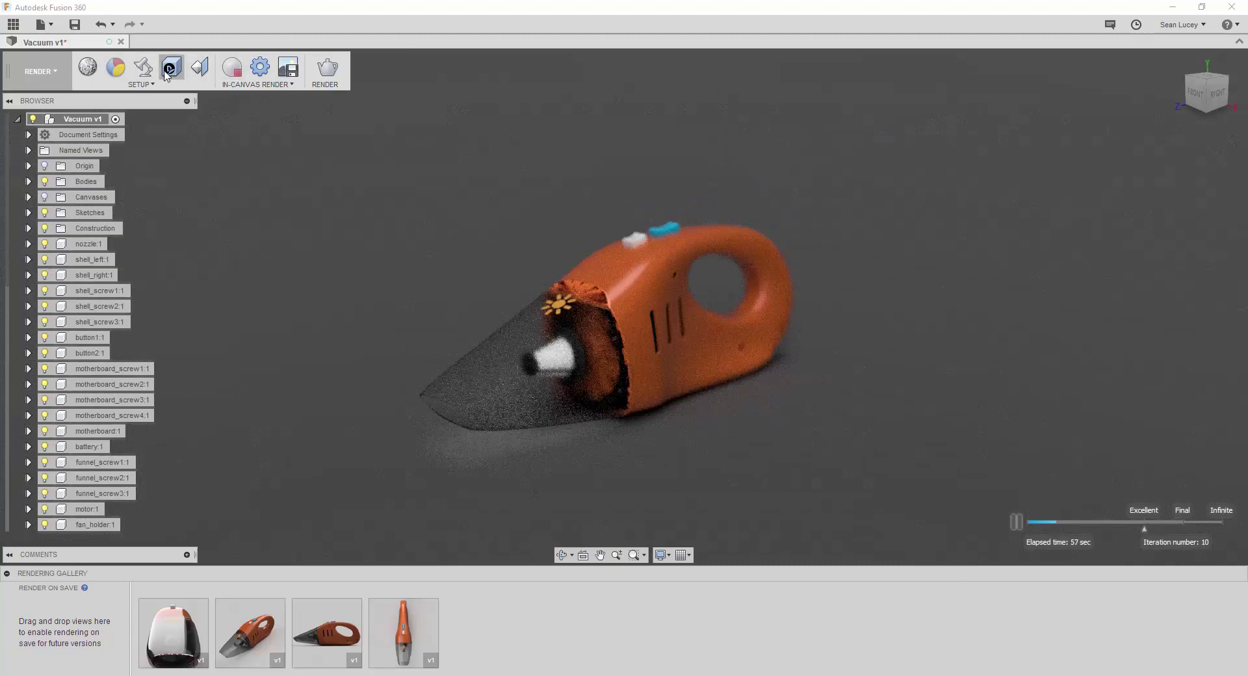
Uncheck Depth of Field in Scene Settings and close the panel
click(143, 67)
click(974, 405)
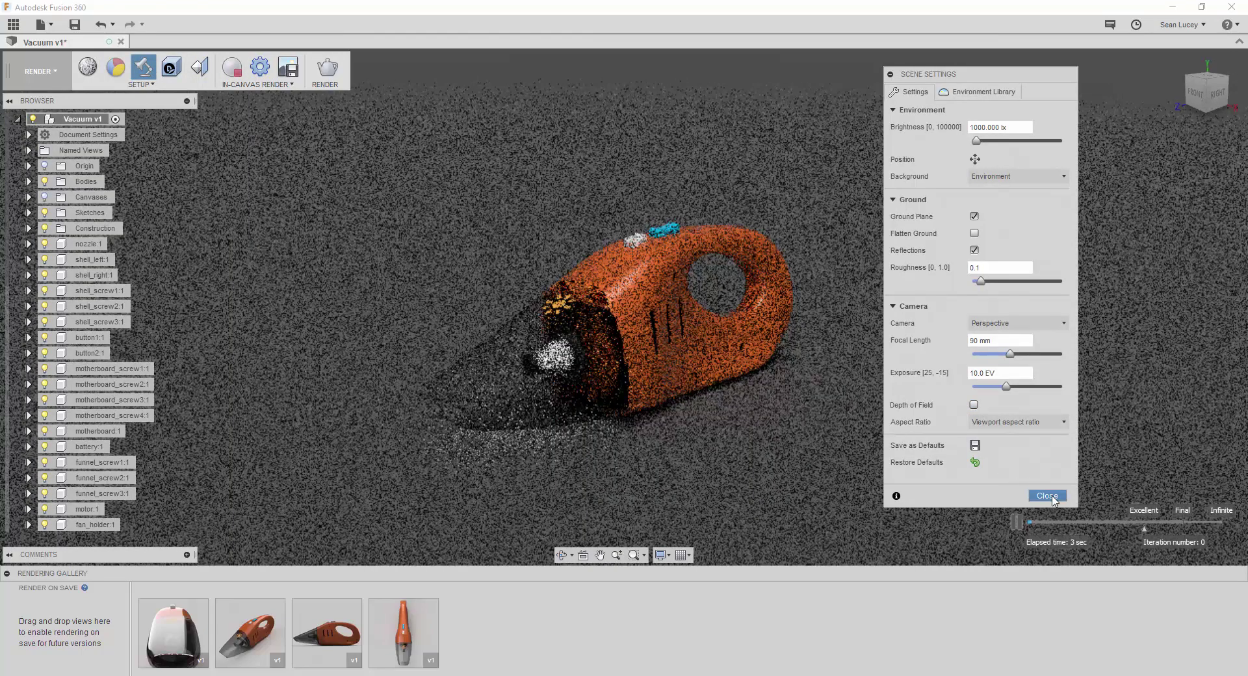
click(1047, 495)
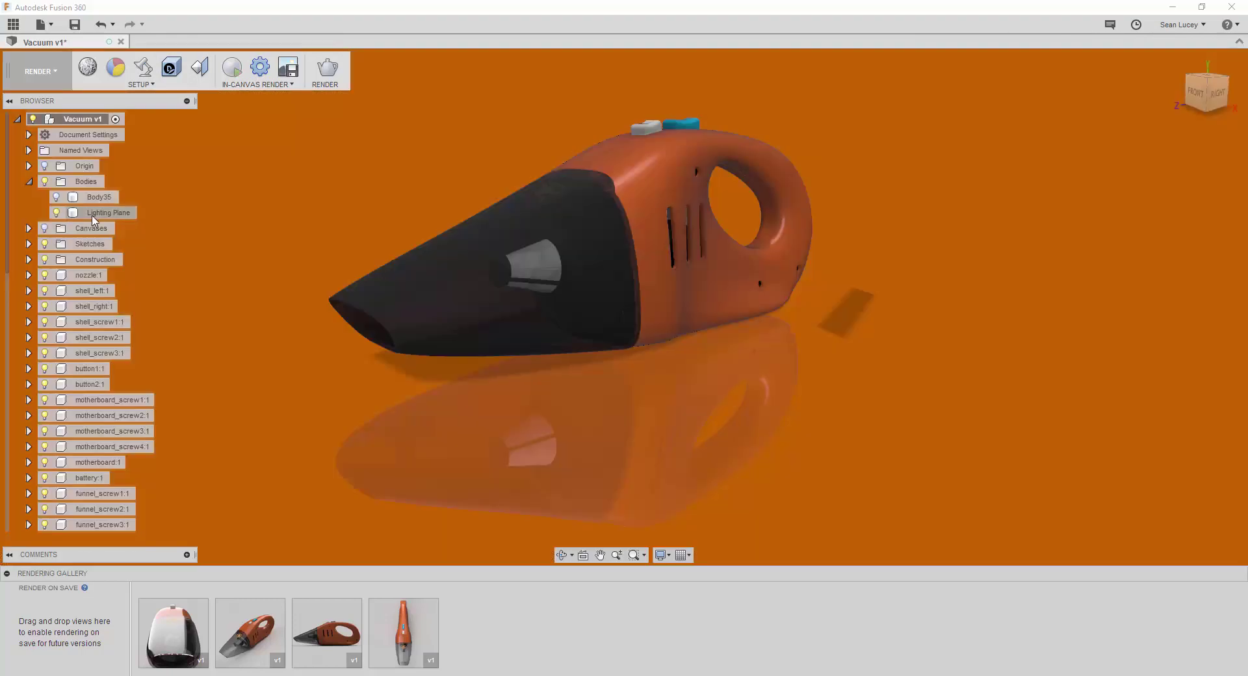
Apply LED - SMD 5630 - 50lm (White) to the lighting plane and open it for editing
scroll(892, 137, down, 5)
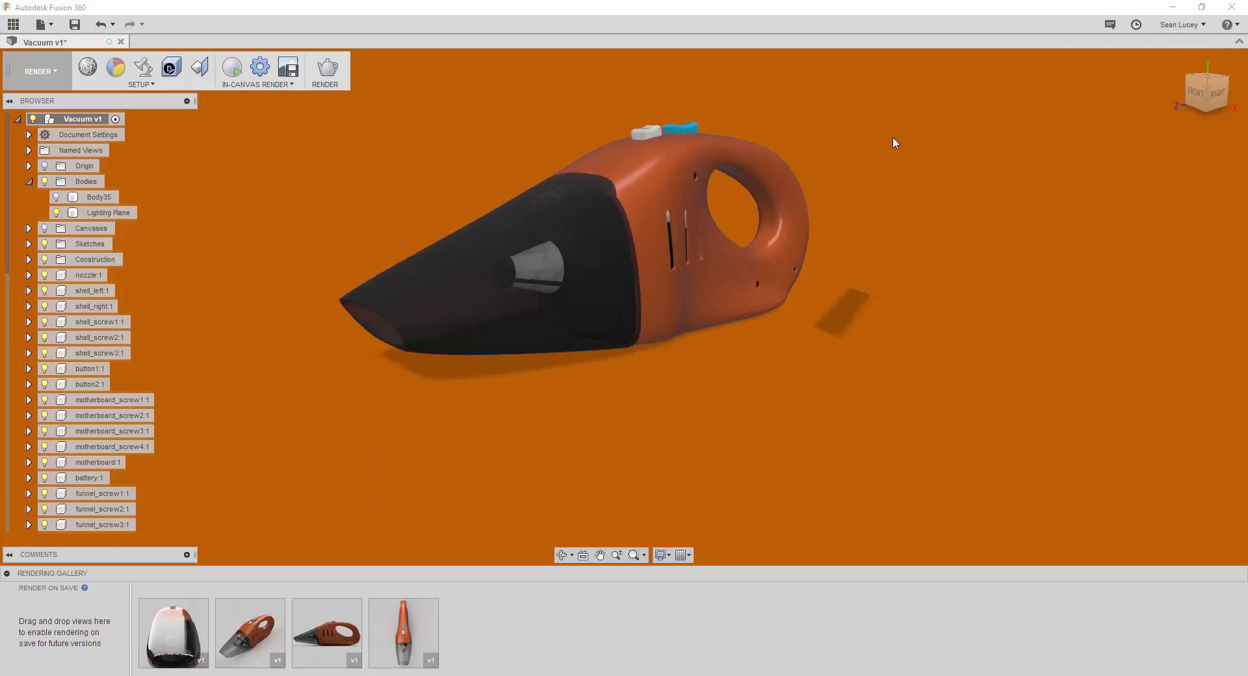
right_click(879, 139)
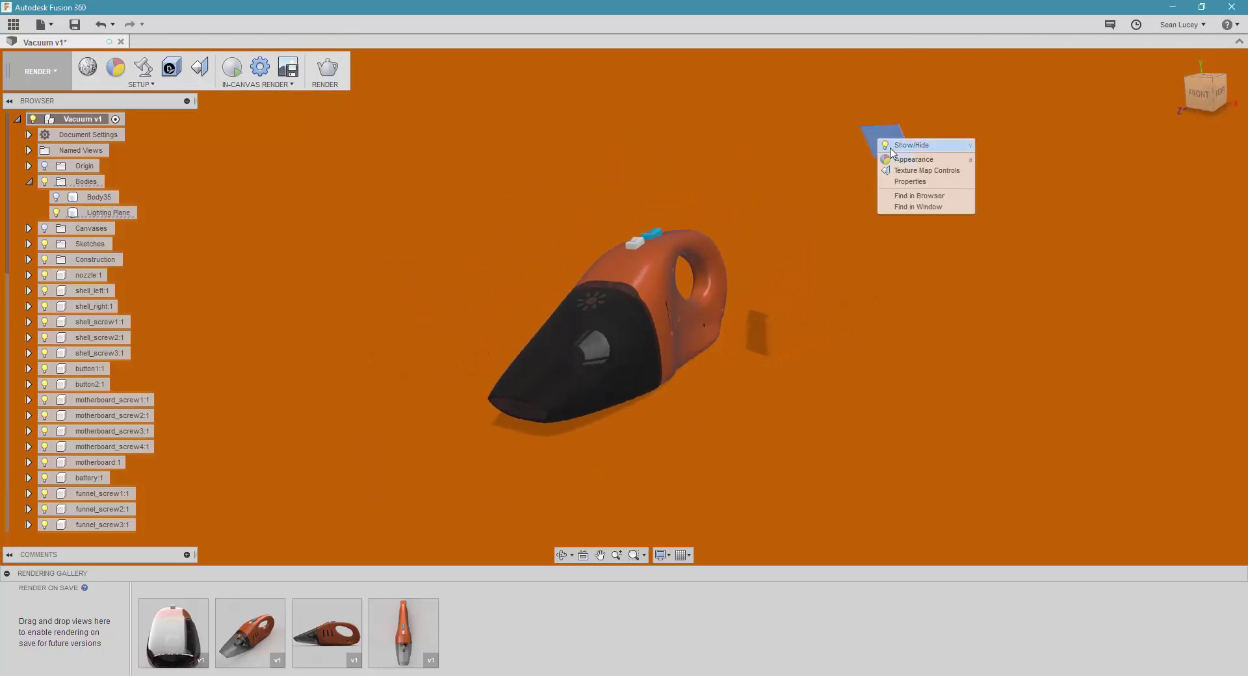
click(901, 155)
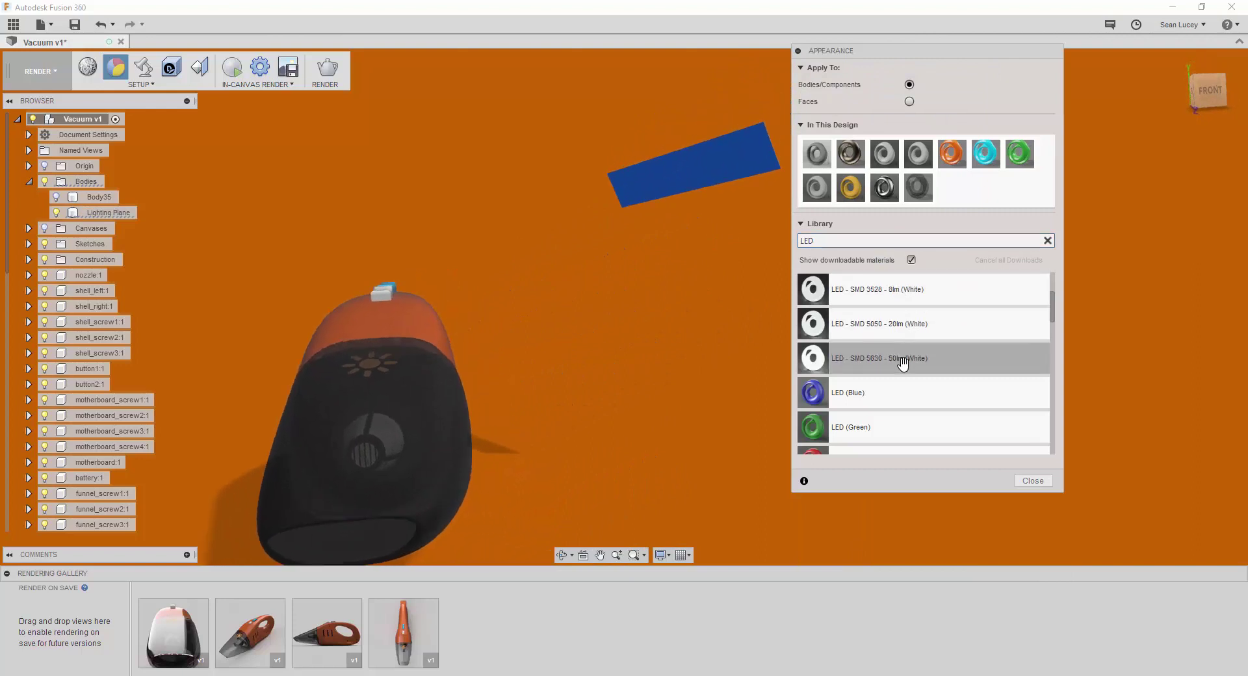
drag(903, 358, 723, 168)
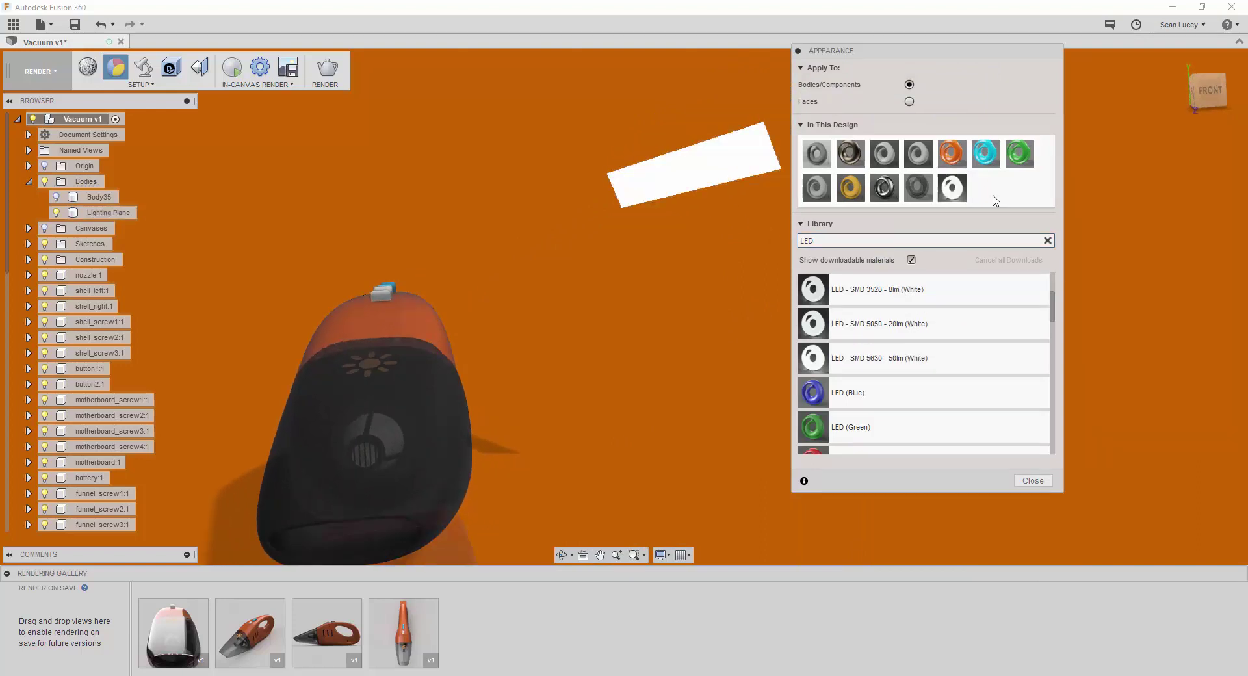
right_click(955, 188)
click(1001, 196)
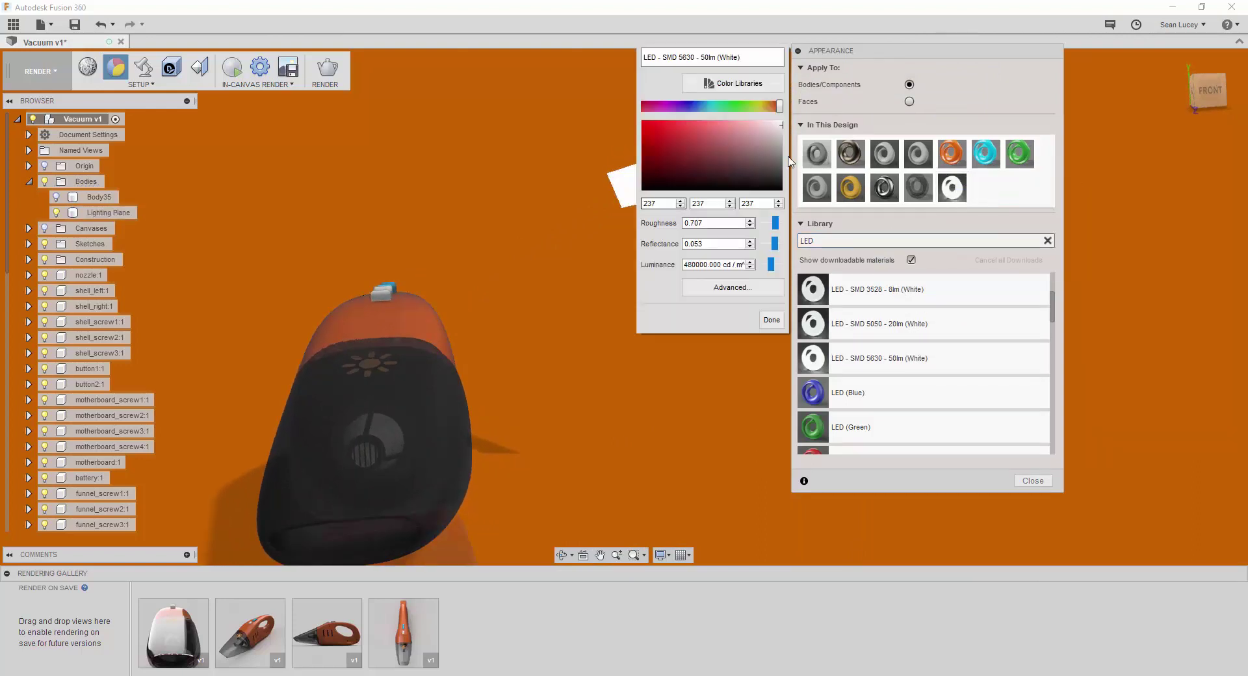
Enable emissivity on the LED material and set its luminance to 7500
click(731, 287)
scroll(637, 224, down, 1)
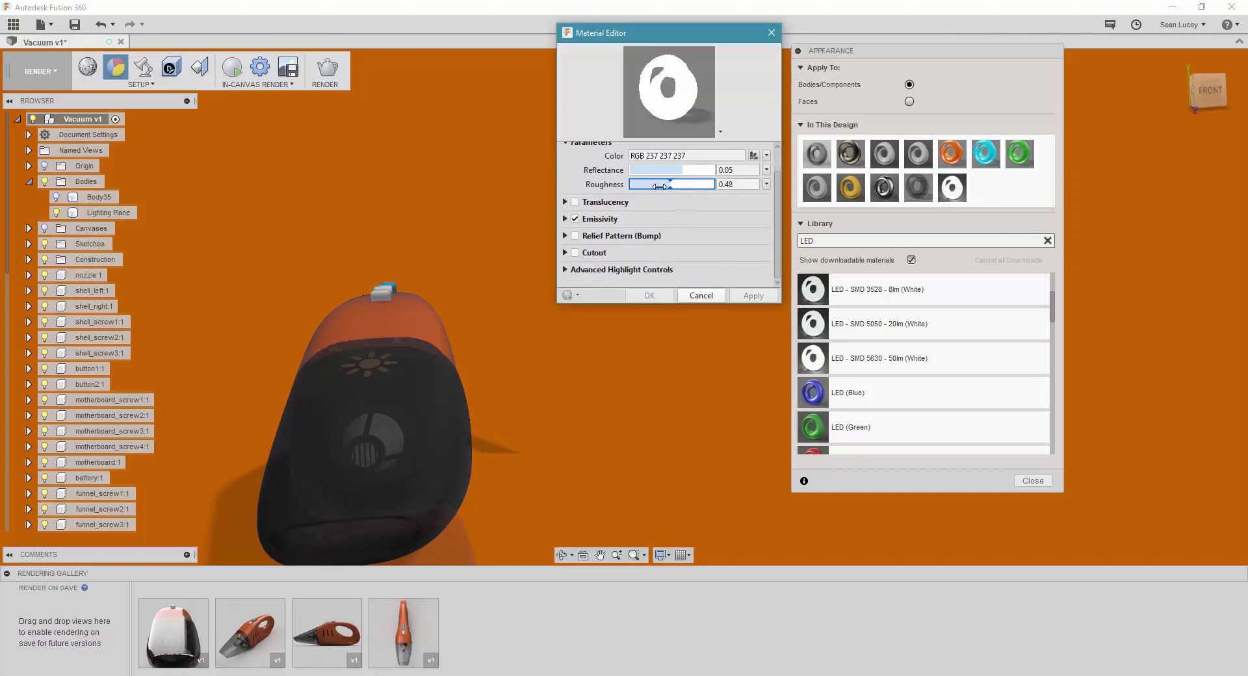
click(664, 184)
click(566, 219)
drag(670, 232, 635, 233)
double_click(749, 232)
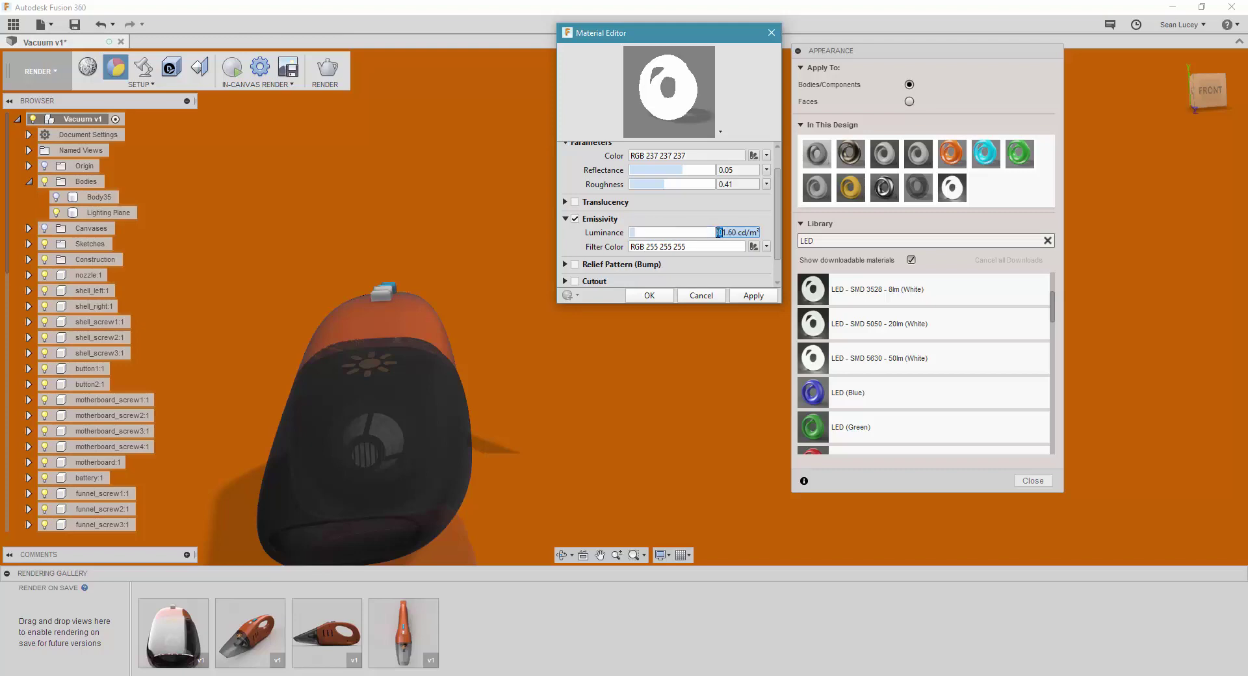
text(7500)
key(Return)
Set the LED filter colour to a blue (RGB 56 175 205) found by searching 'blue' in the colour libraries
click(766, 247)
click(850, 143)
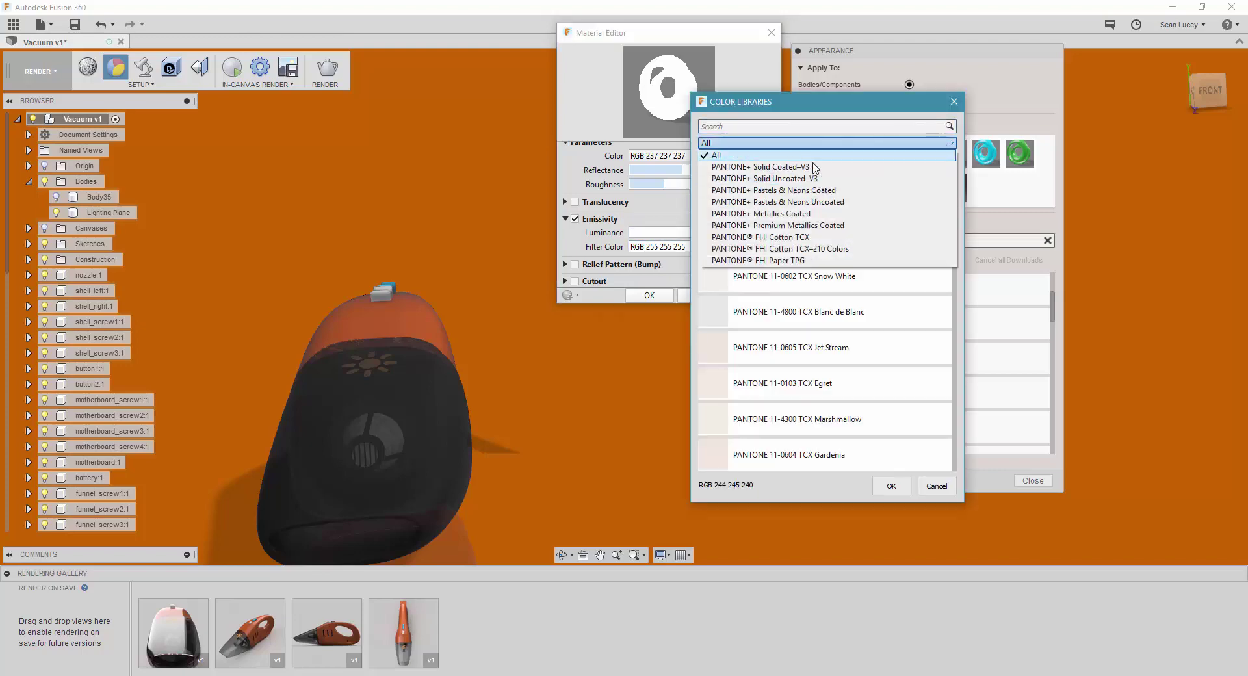
click(851, 155)
scroll(881, 315, down, 10)
scroll(881, 316, down, 5)
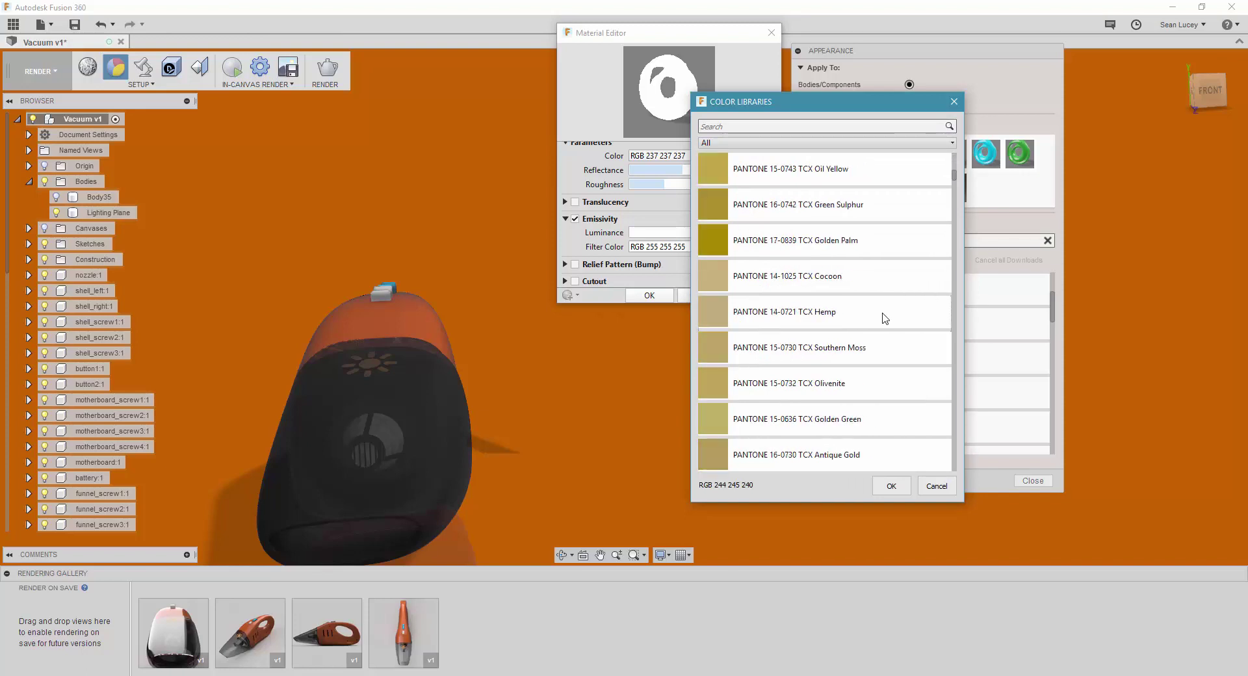
click(751, 127)
text(b)
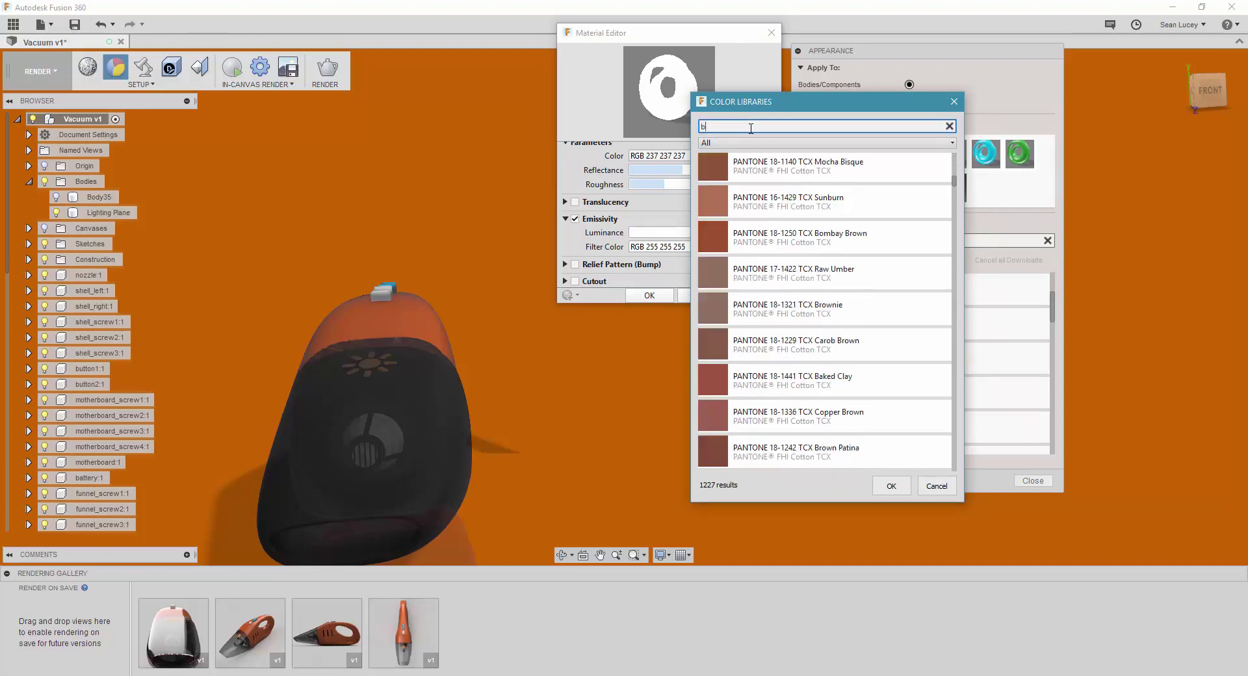
text(lue)
scroll(809, 357, down, 10)
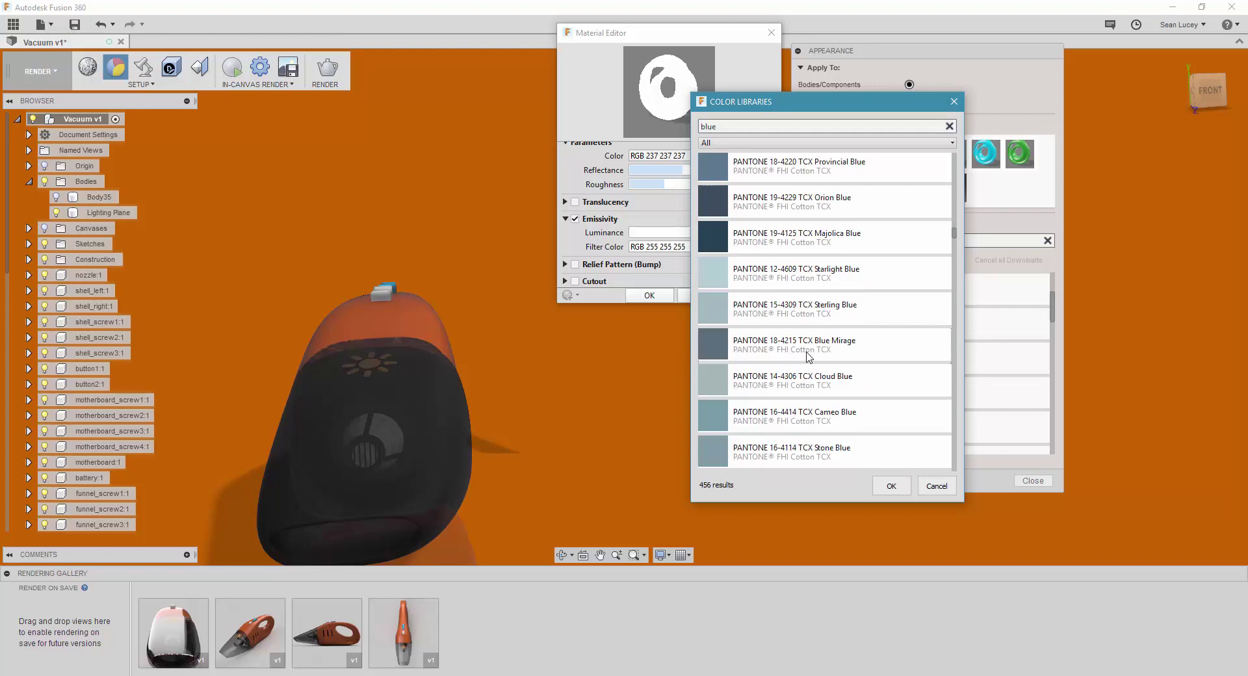
double_click(812, 351)
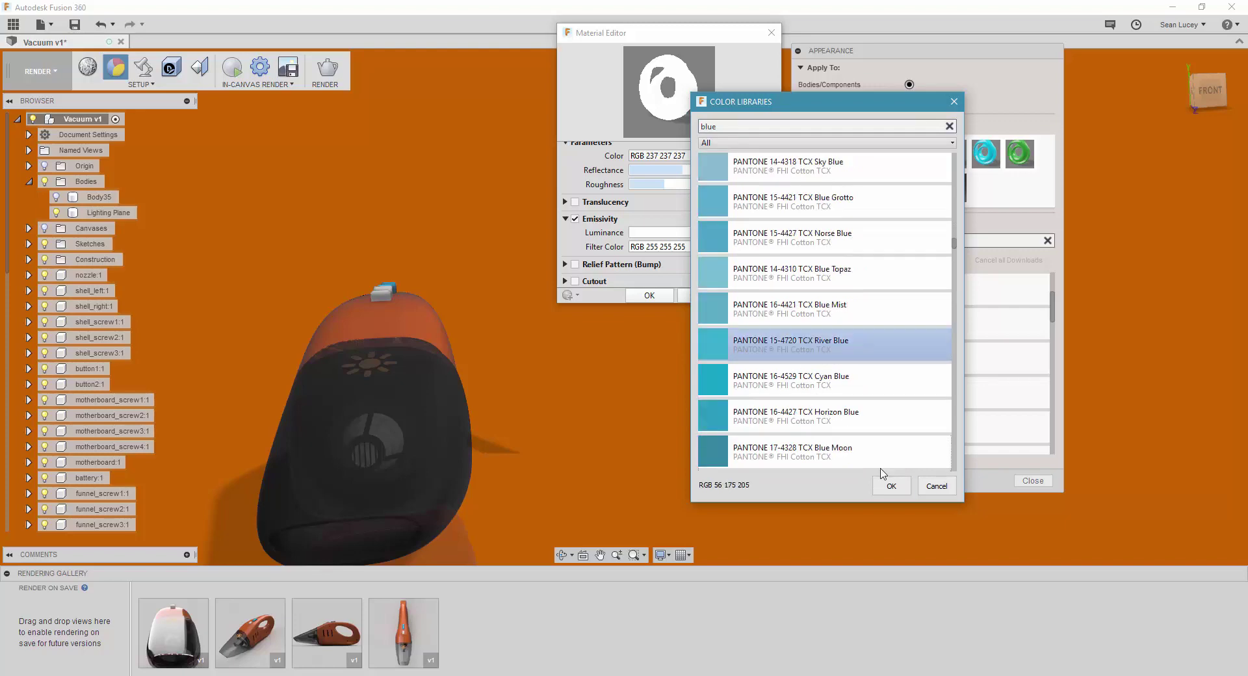
Submit a Final-quality cloud render using the PRINT preset 8.5x11" 300PPI
scroll(675, 264, up, 1)
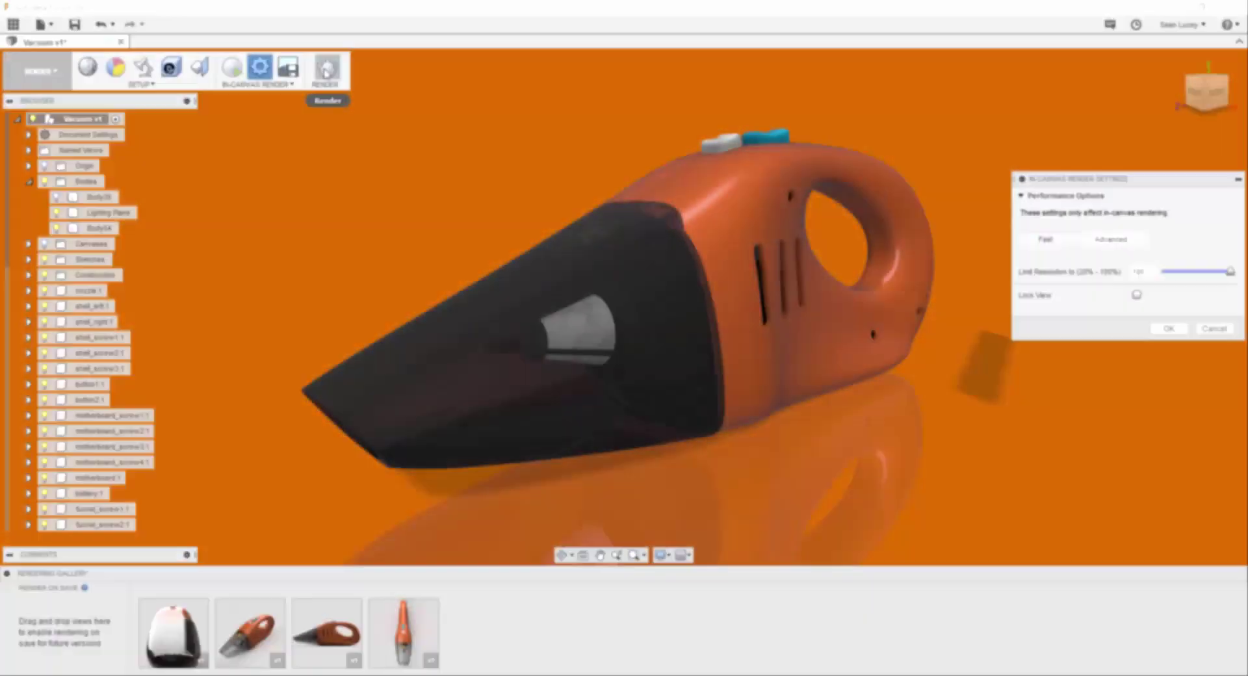
click(327, 67)
drag(530, 205, 832, 153)
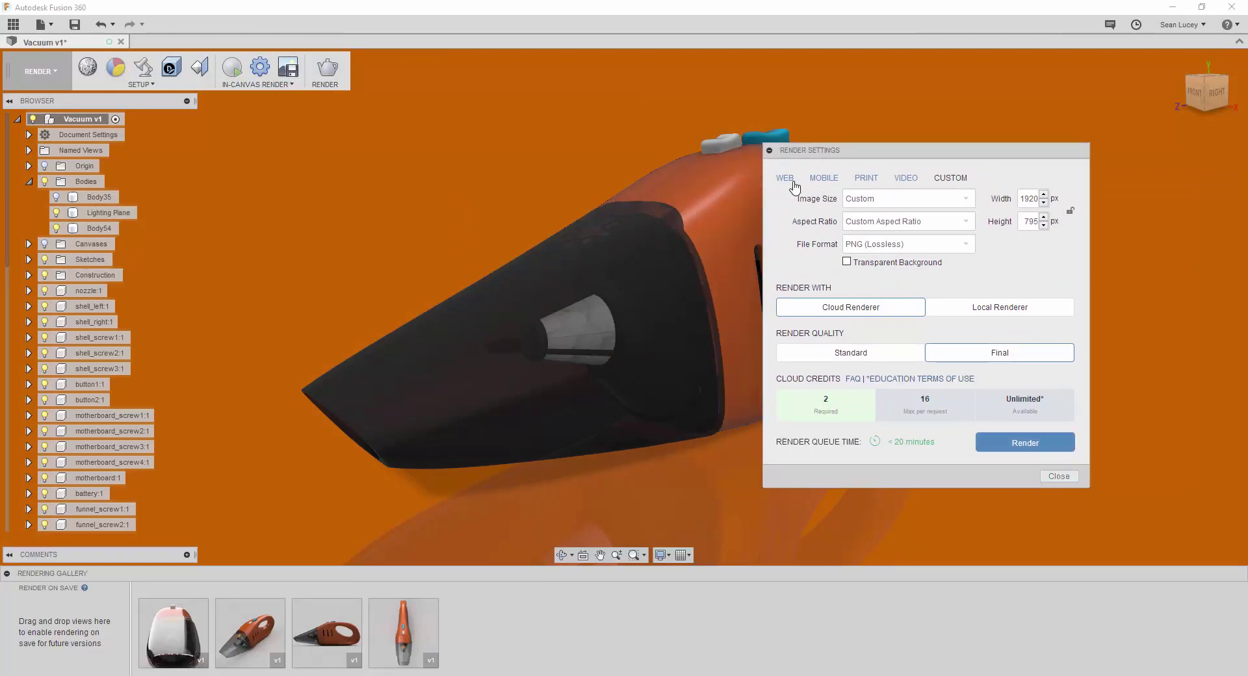
click(824, 178)
click(905, 178)
click(949, 178)
click(870, 179)
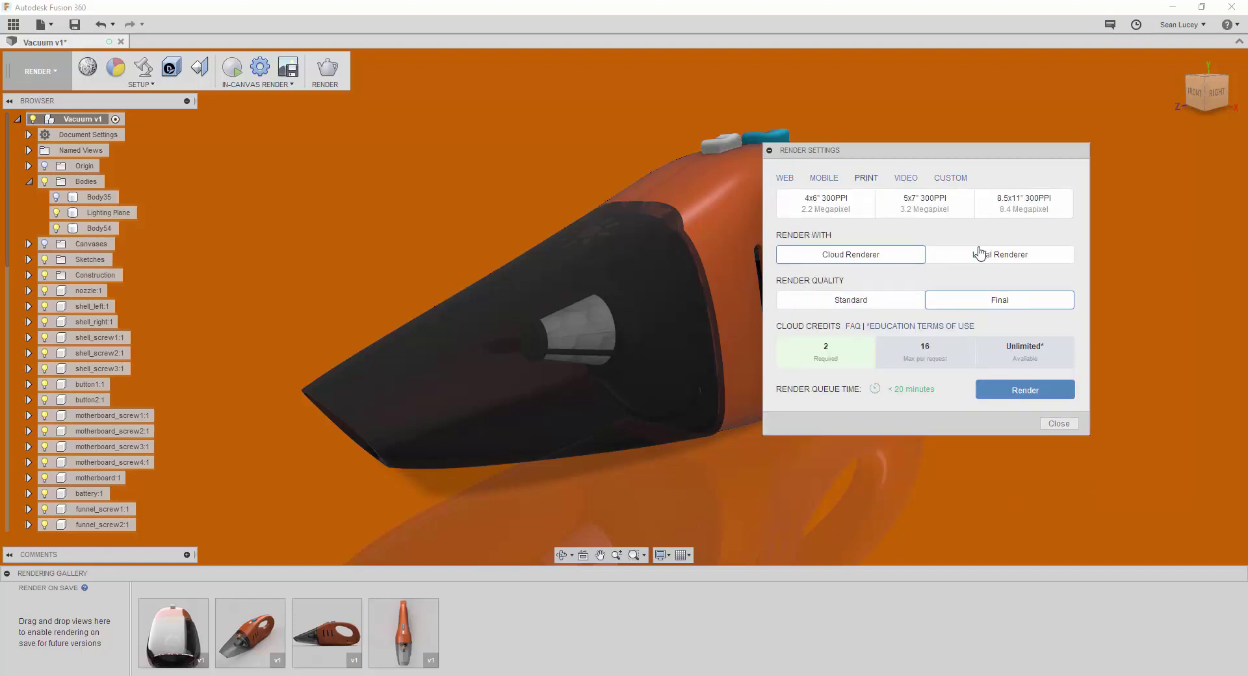
click(1017, 222)
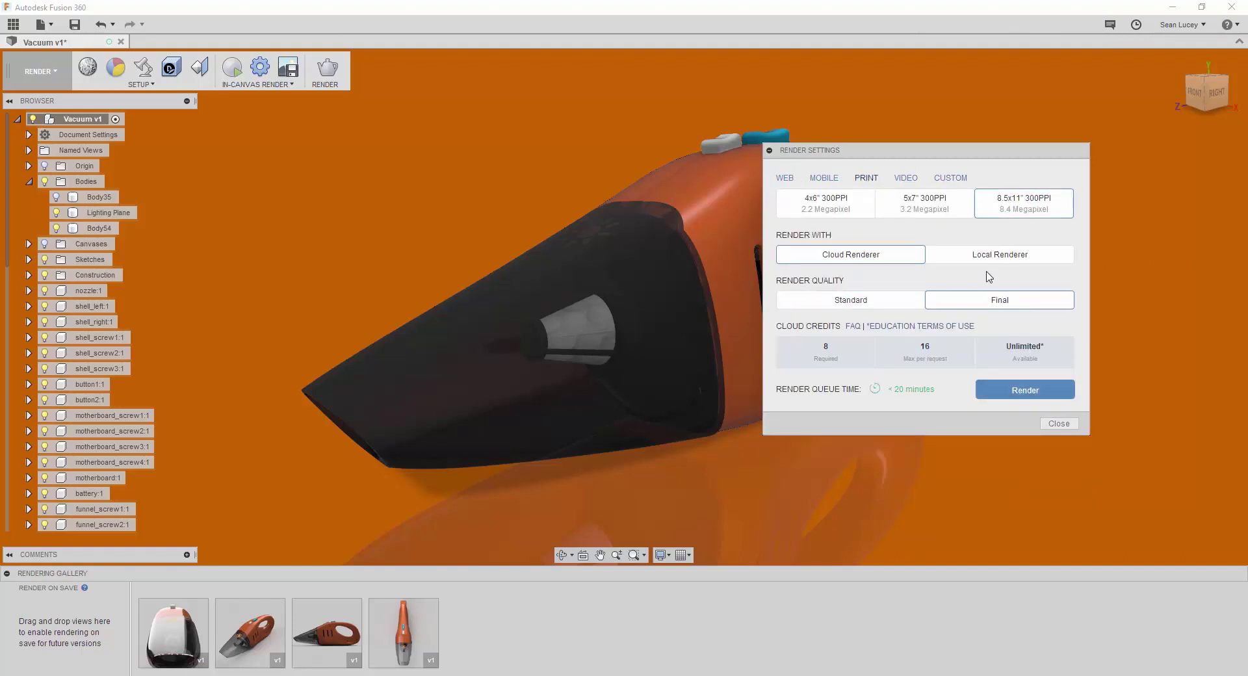
click(1025, 390)
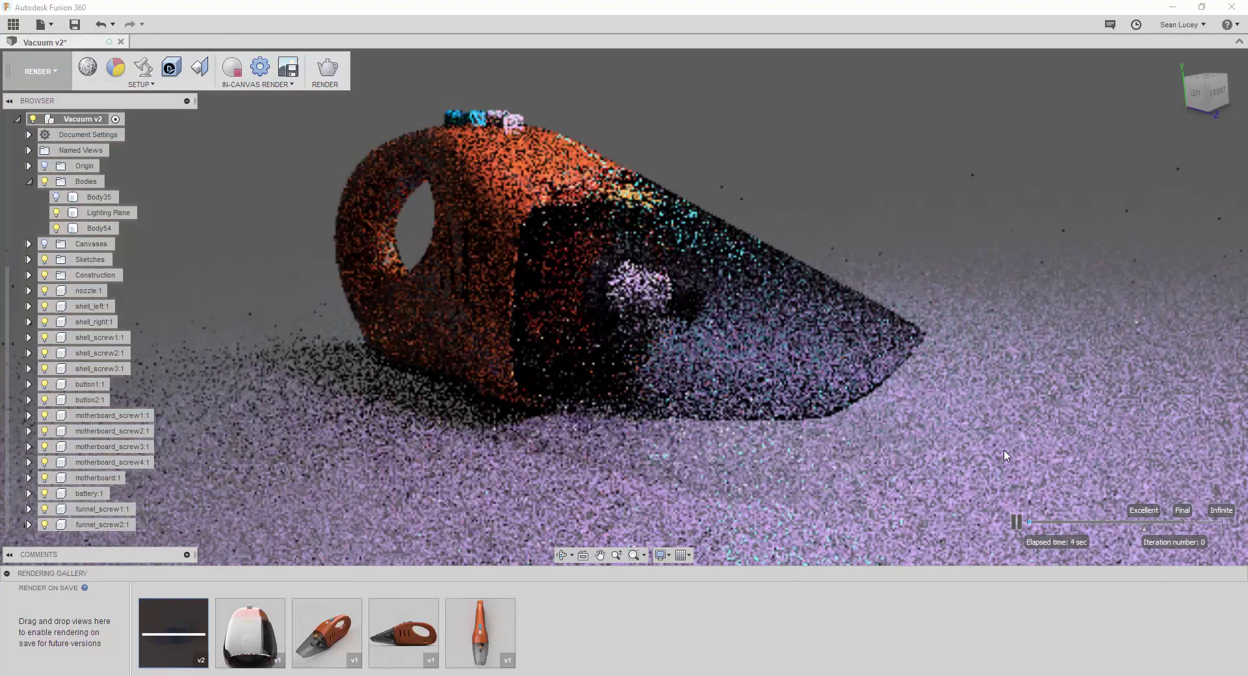
Submit a second cloud render with the same 8.5x11" print, Final settings
click(327, 68)
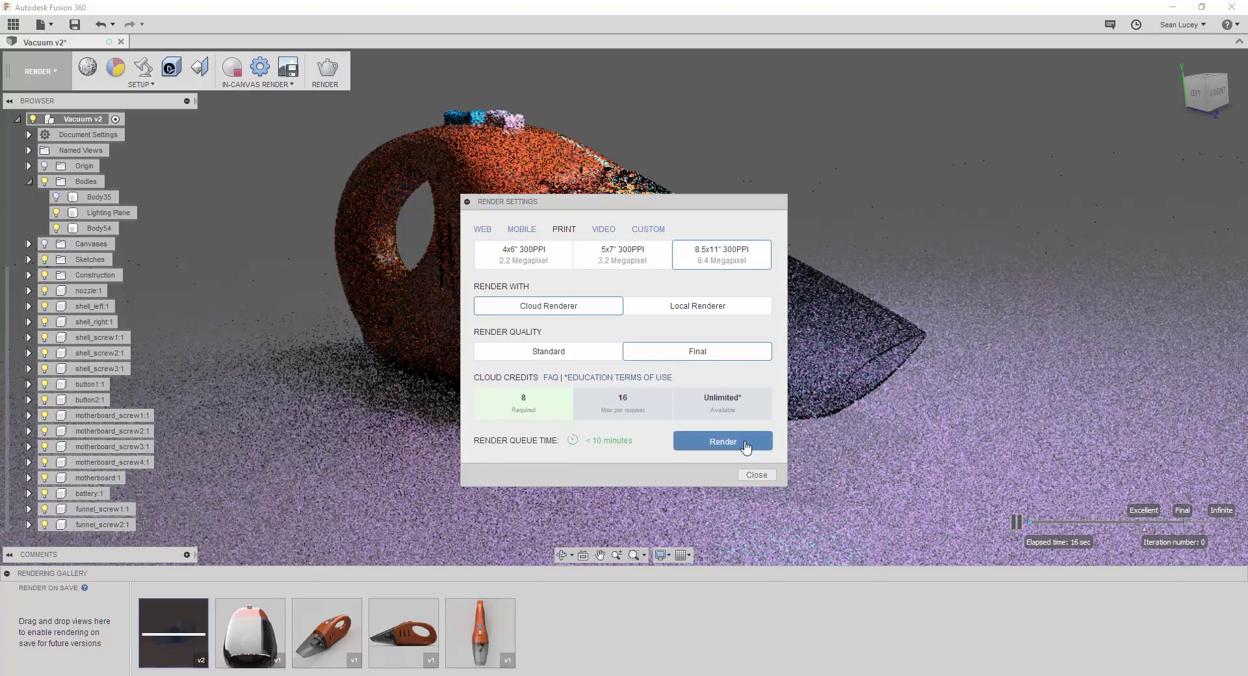
click(746, 447)
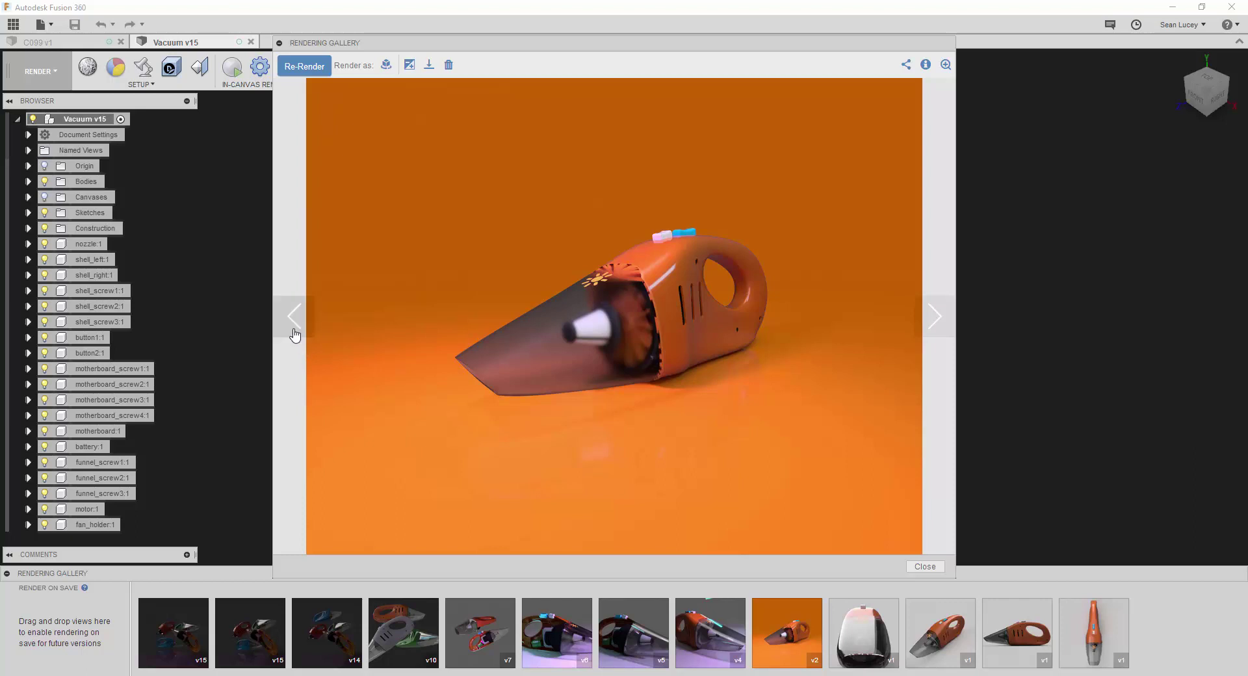
Step back eight renders in the gallery to the four multi-coloured vacuums on a dark floor
click(294, 334)
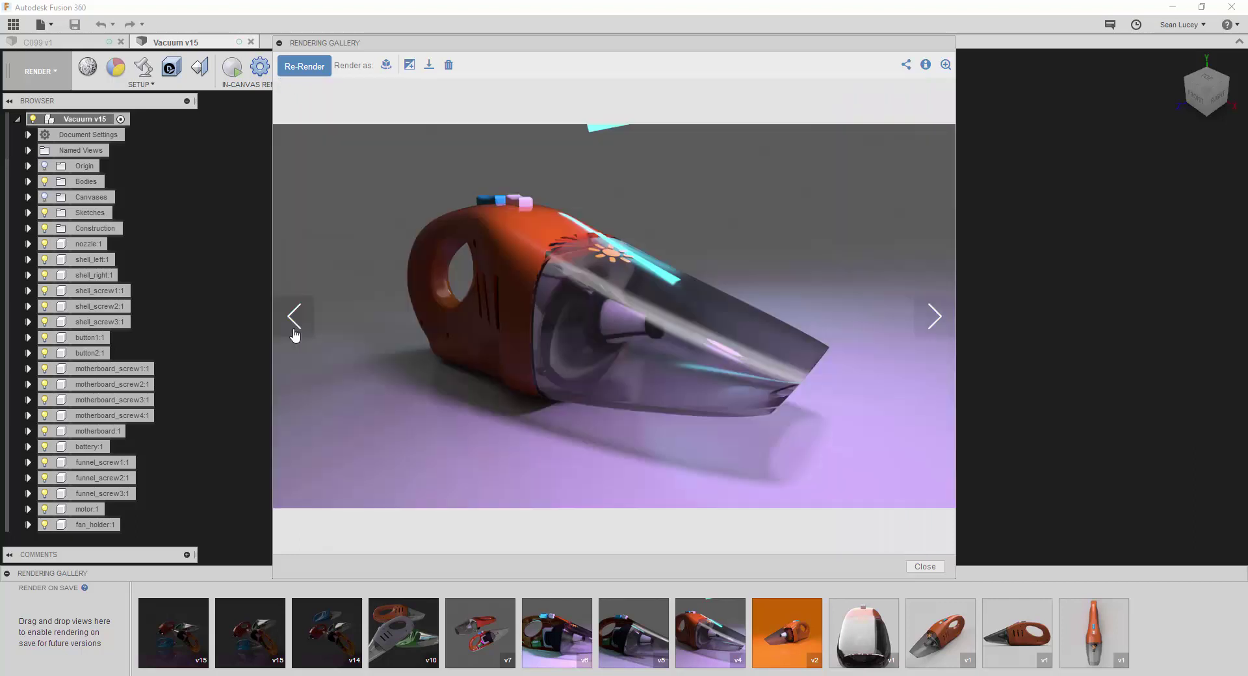
click(295, 334)
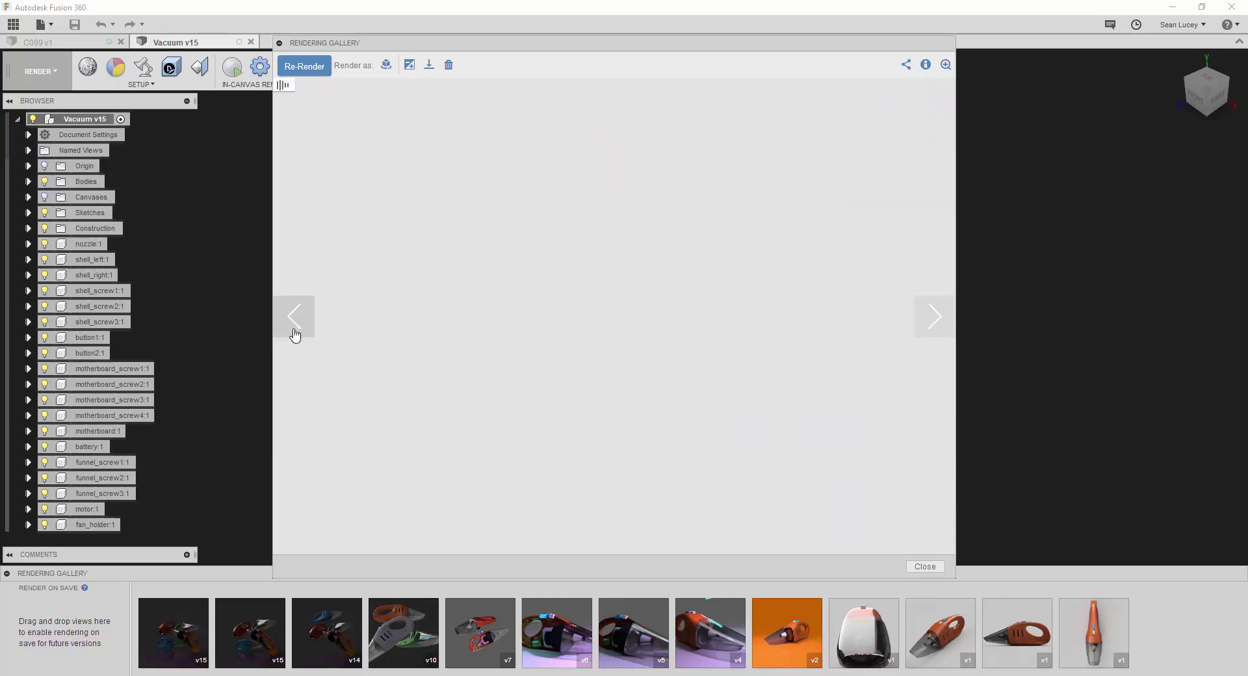
click(294, 334)
click(295, 316)
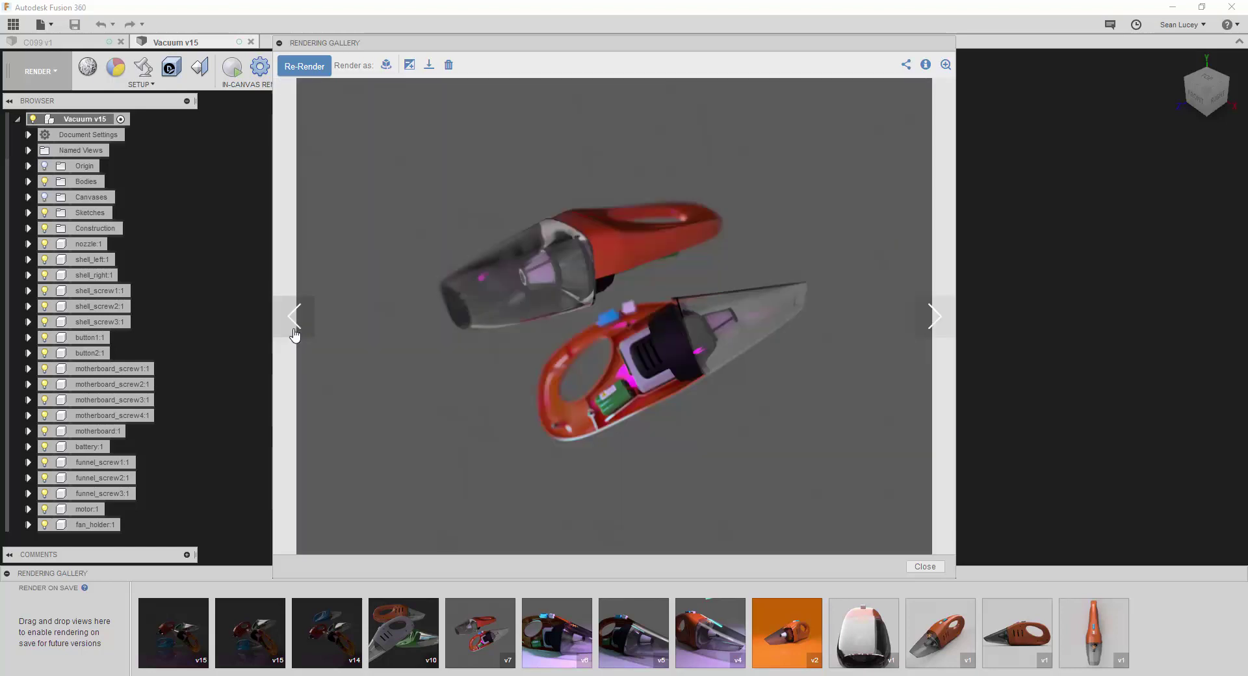
click(295, 316)
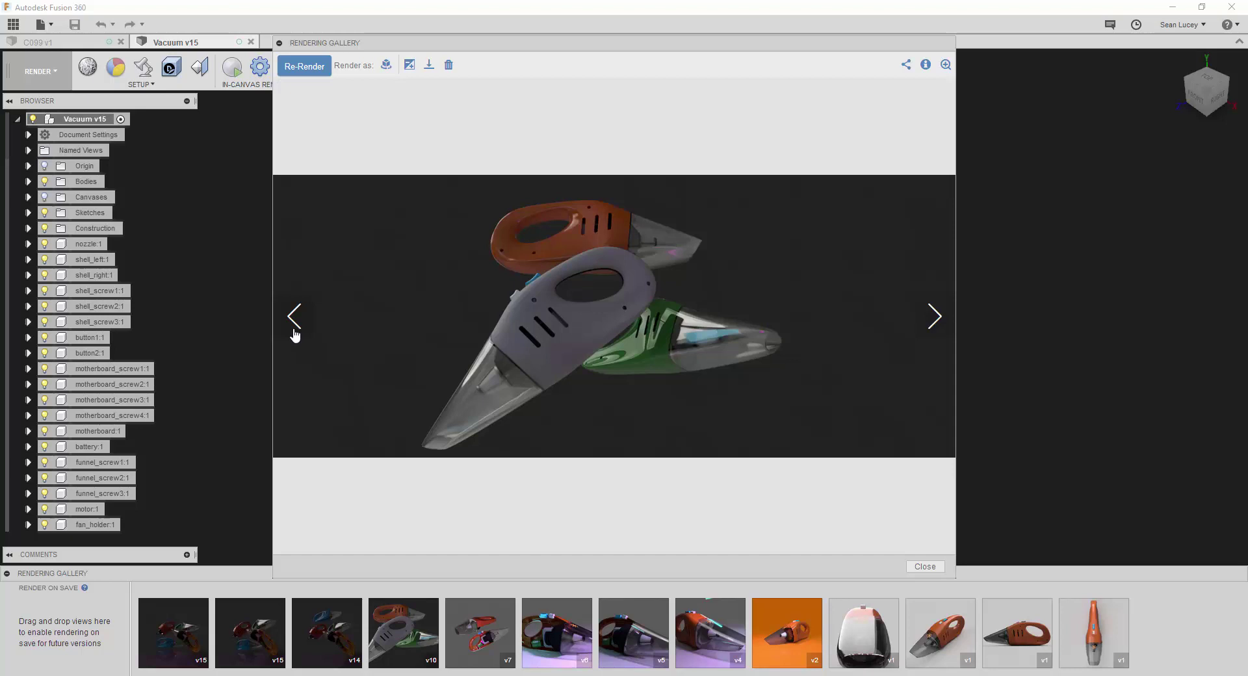
click(295, 317)
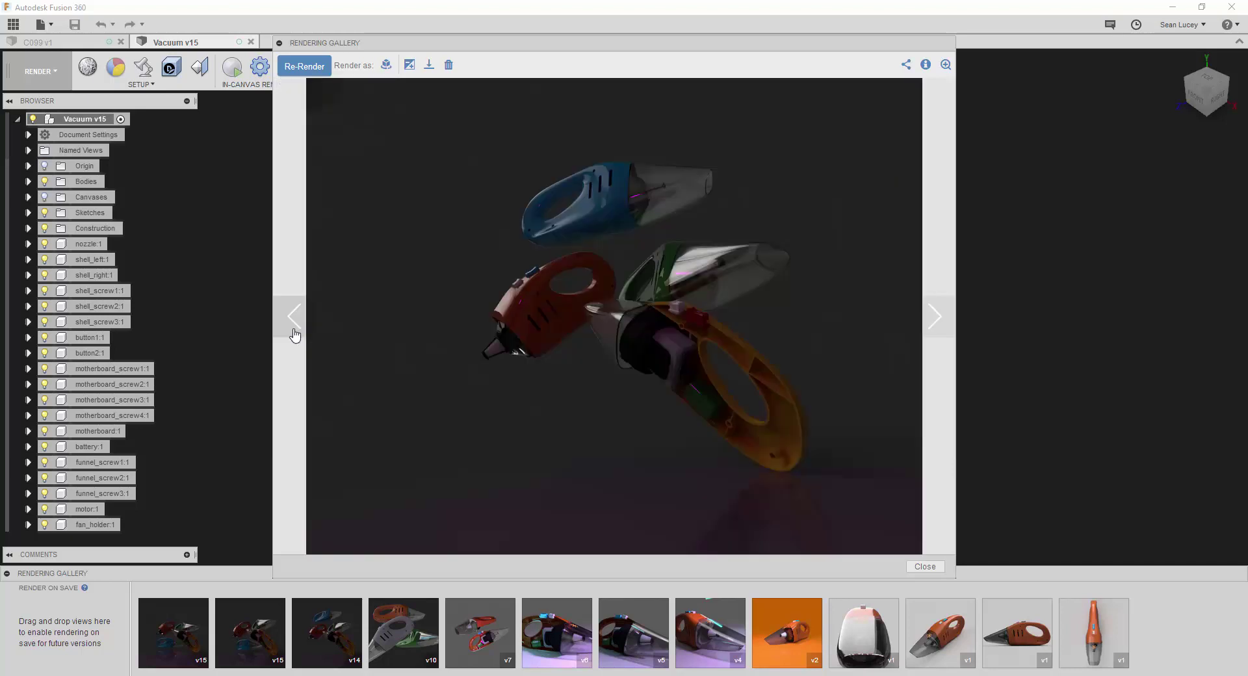
click(295, 335)
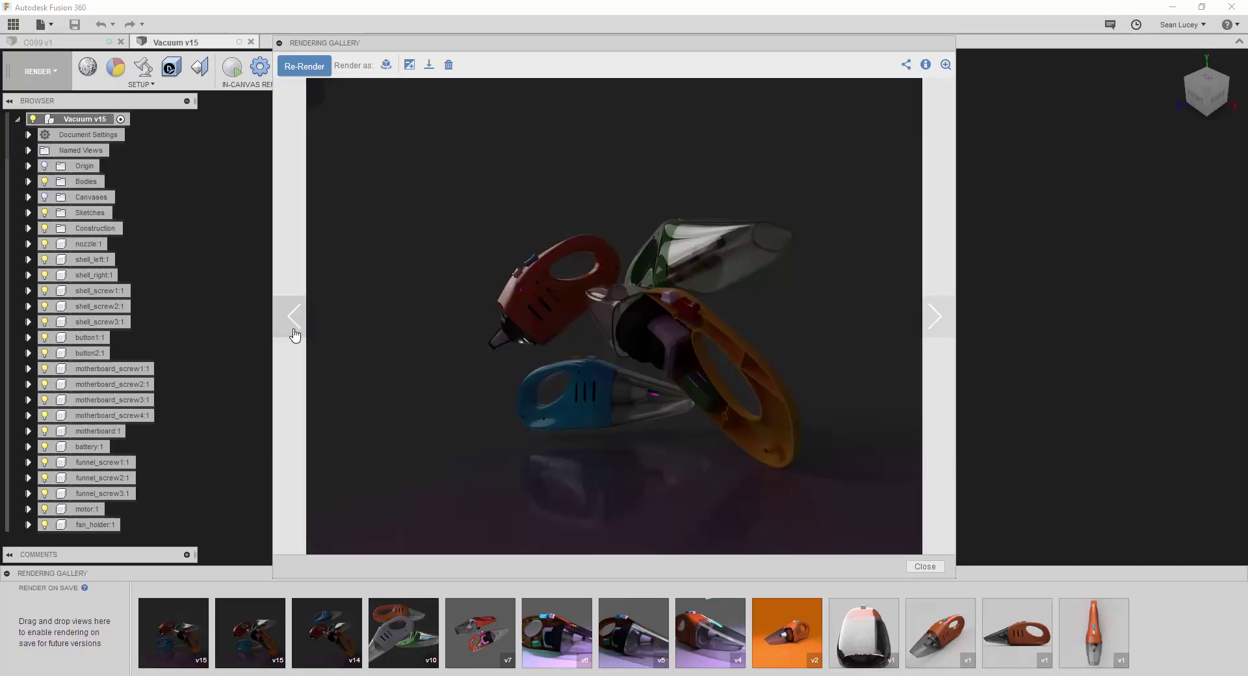
click(295, 335)
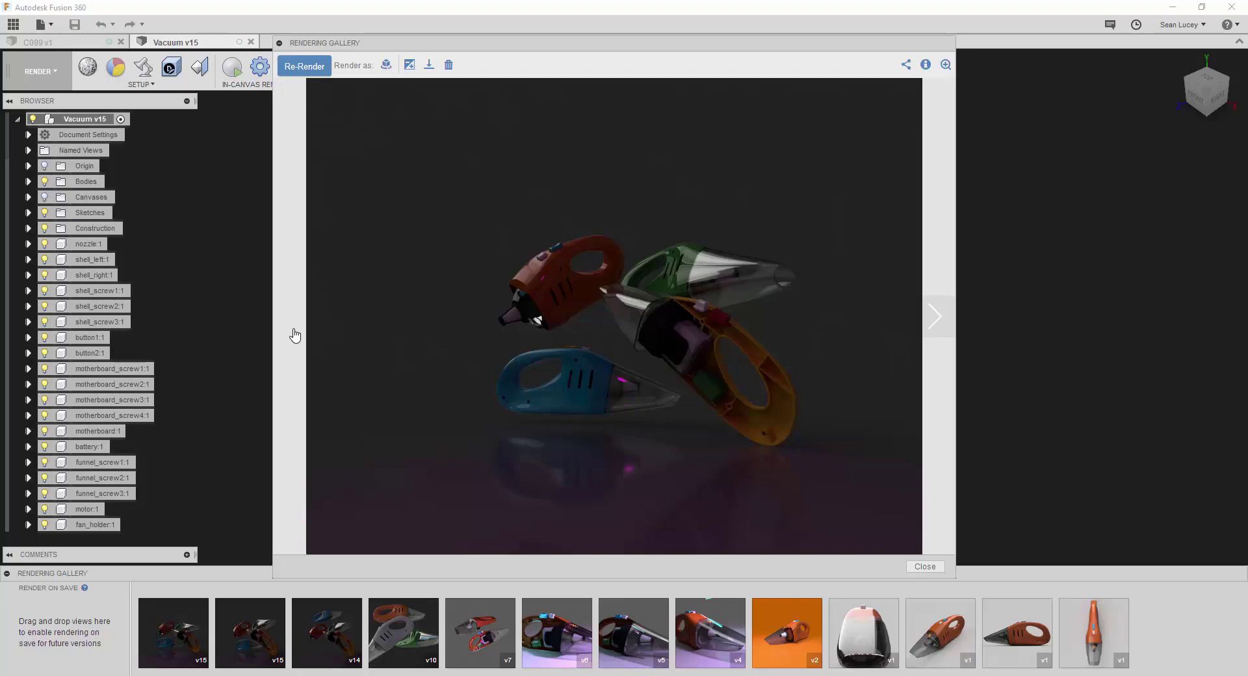